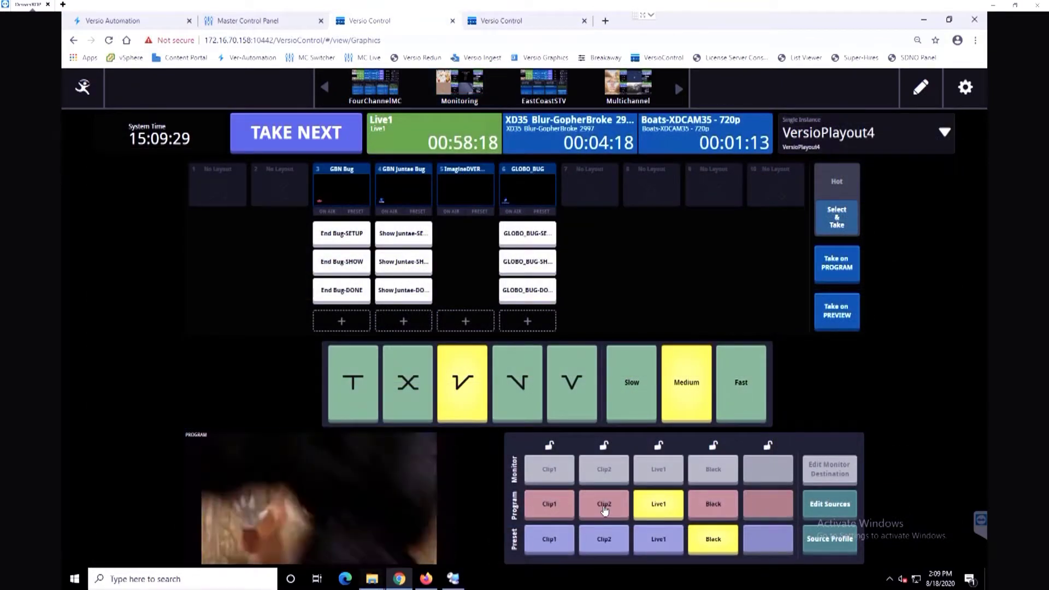
- Switch VersioPlayout4's program source to Clip2, and cut VersioPlayout2's program source to Live1 and back to Clip1
left_click(605, 505)
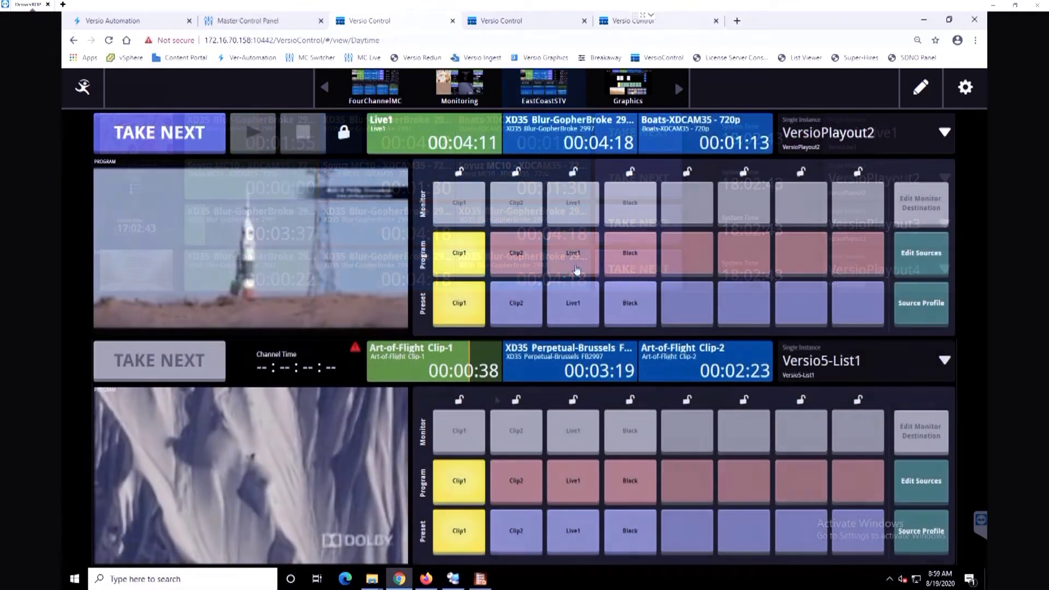
left_click(576, 269)
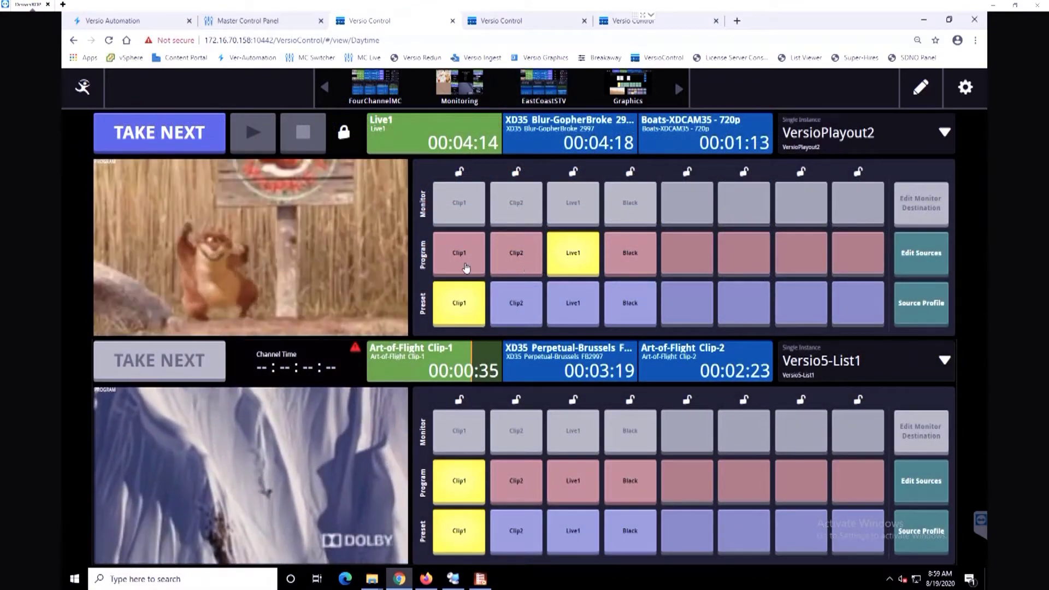
left_click(466, 267)
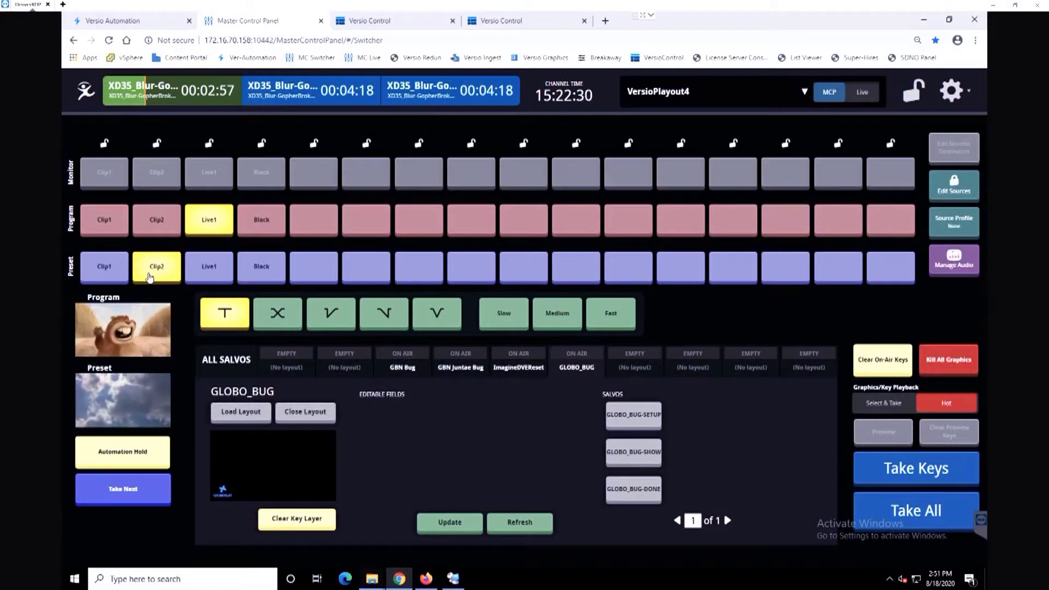
- Set a slow X-shaped transition and, with the GLOBO_BUG graphics layer selected, take the next event to air
left_click(280, 324)
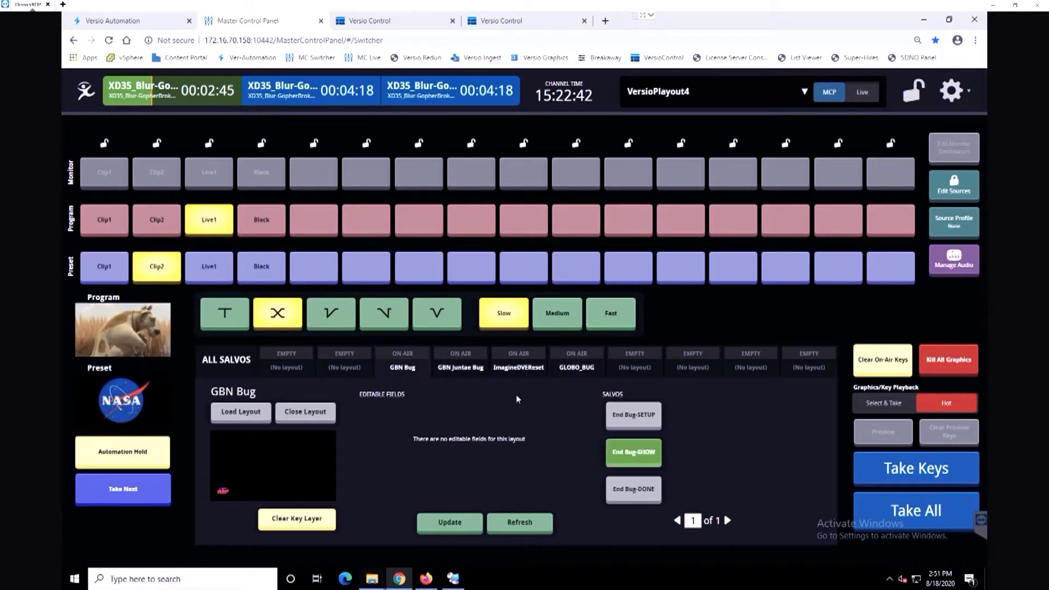
left_click(585, 369)
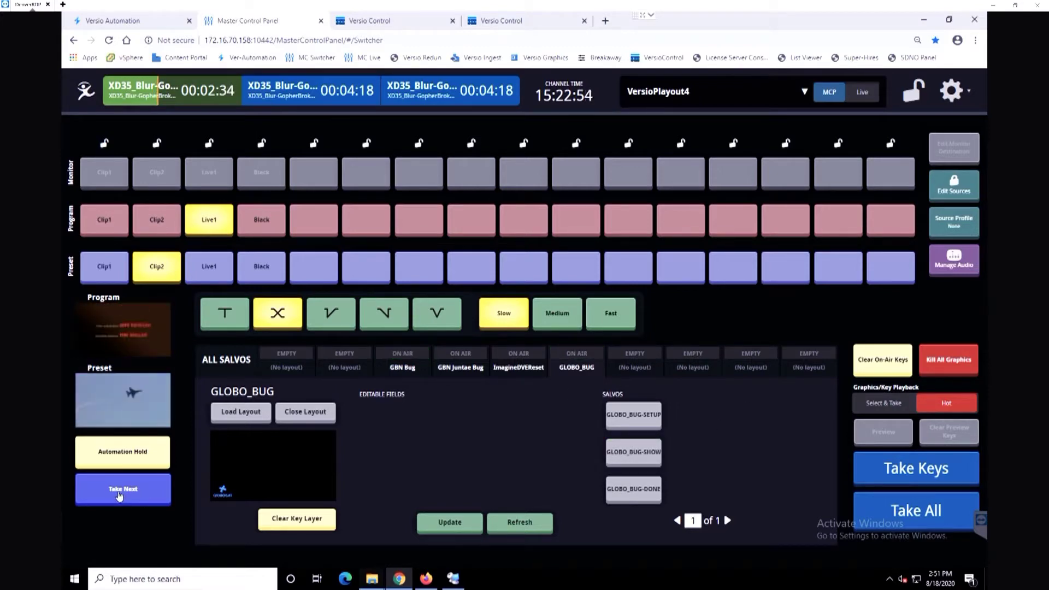
left_click(119, 495)
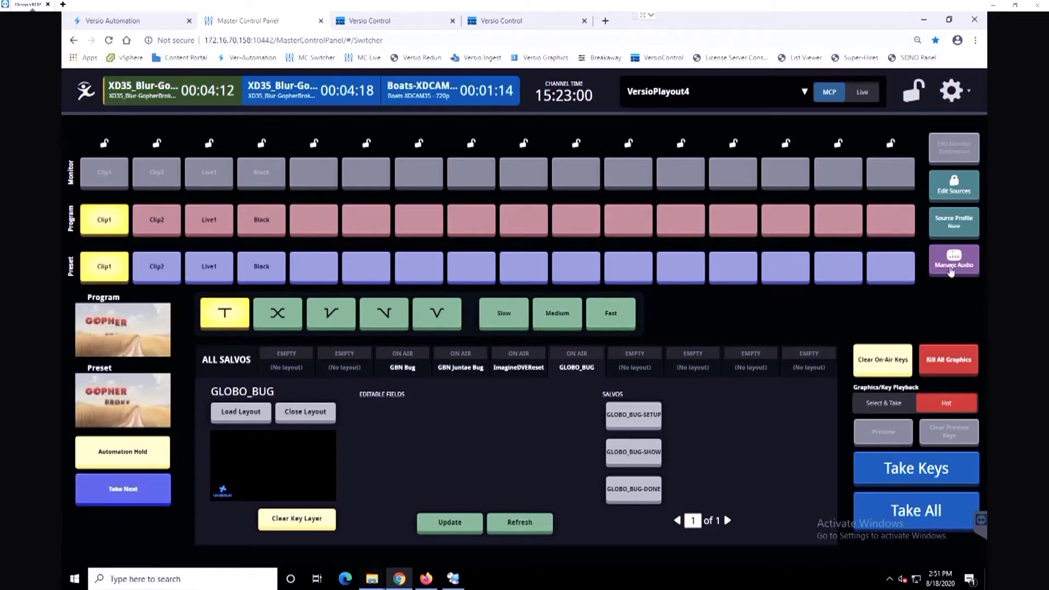
- Manage the audio of Clip2, routing its second channel pair to 3/4, and close the audio settings
left_click(164, 272)
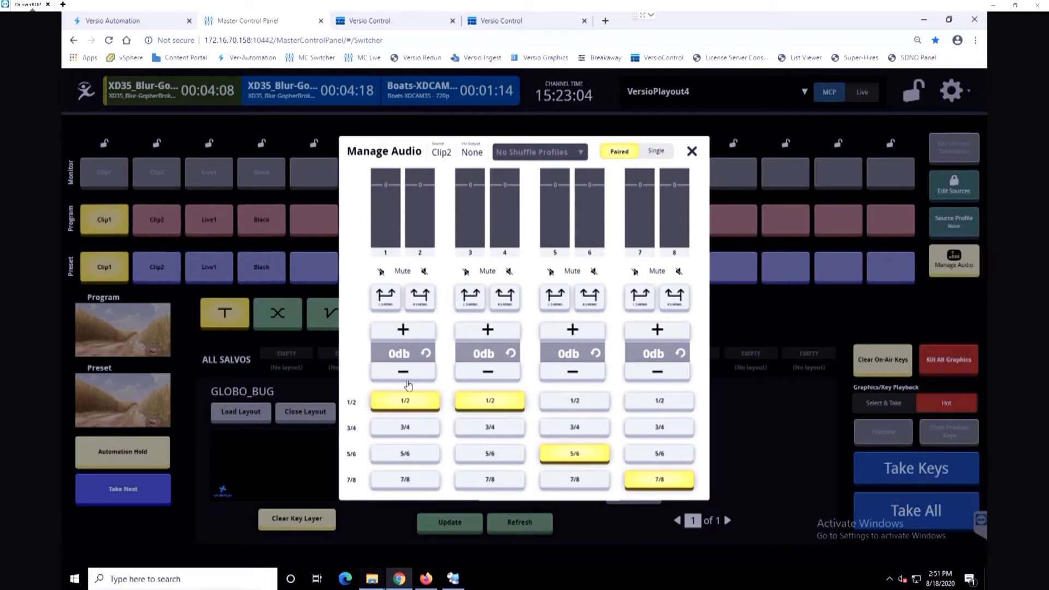
left_click(490, 426)
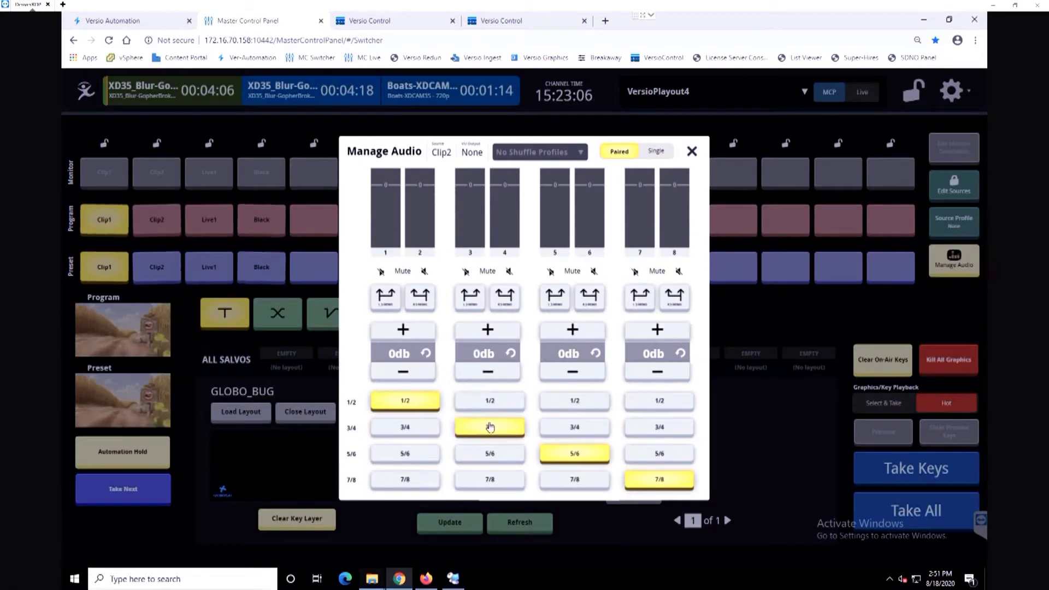
left_click(691, 152)
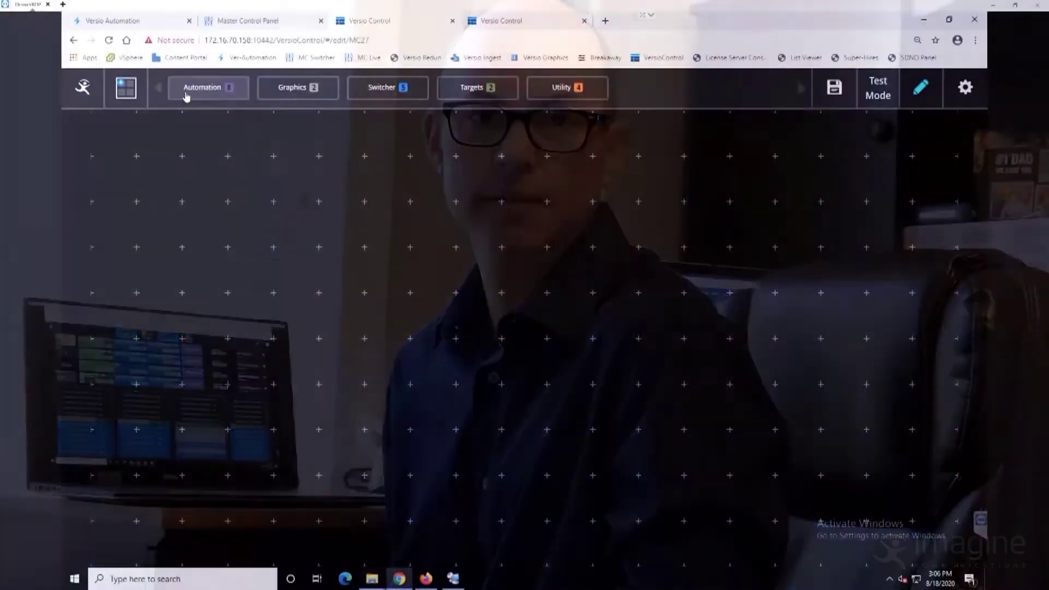
- Place a full Versio Tally and a medium Versio Take Next button side by side along the blank layout's top row
left_click(186, 94)
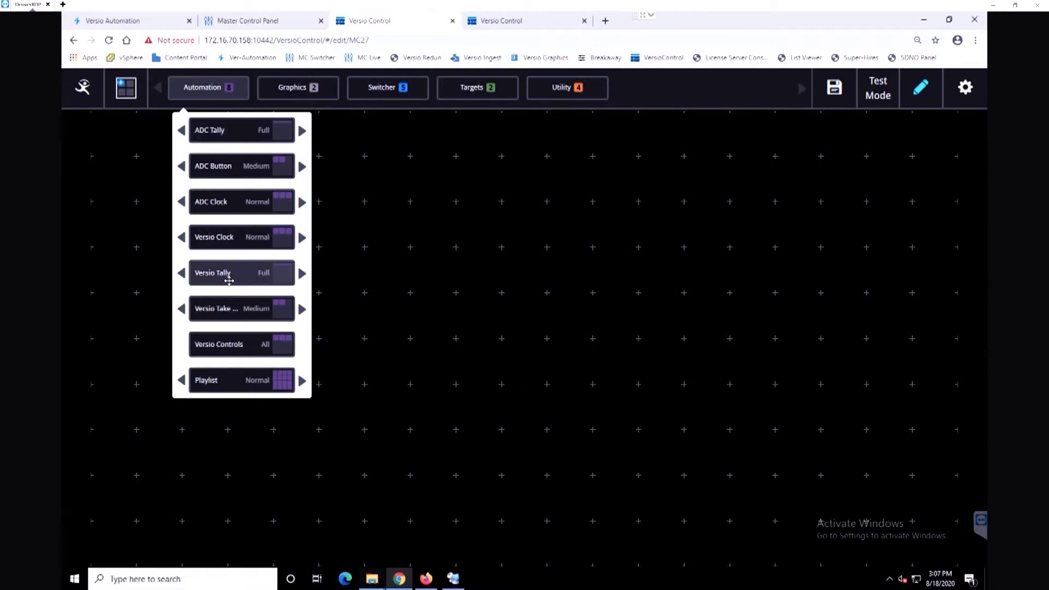
left_click_drag(229, 280, 422, 162)
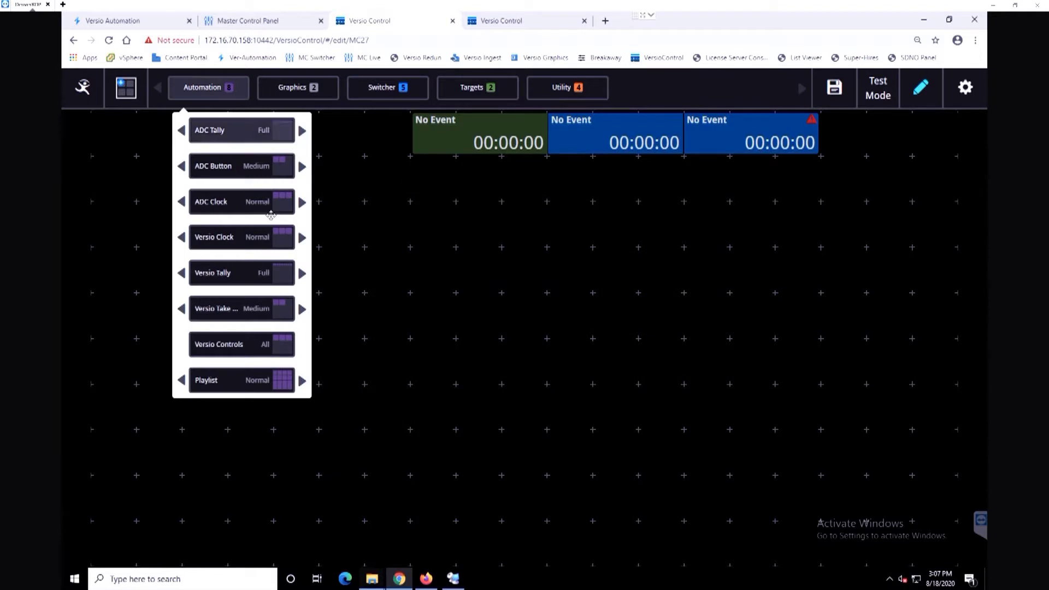
left_click_drag(241, 314, 836, 144)
left_click(386, 91)
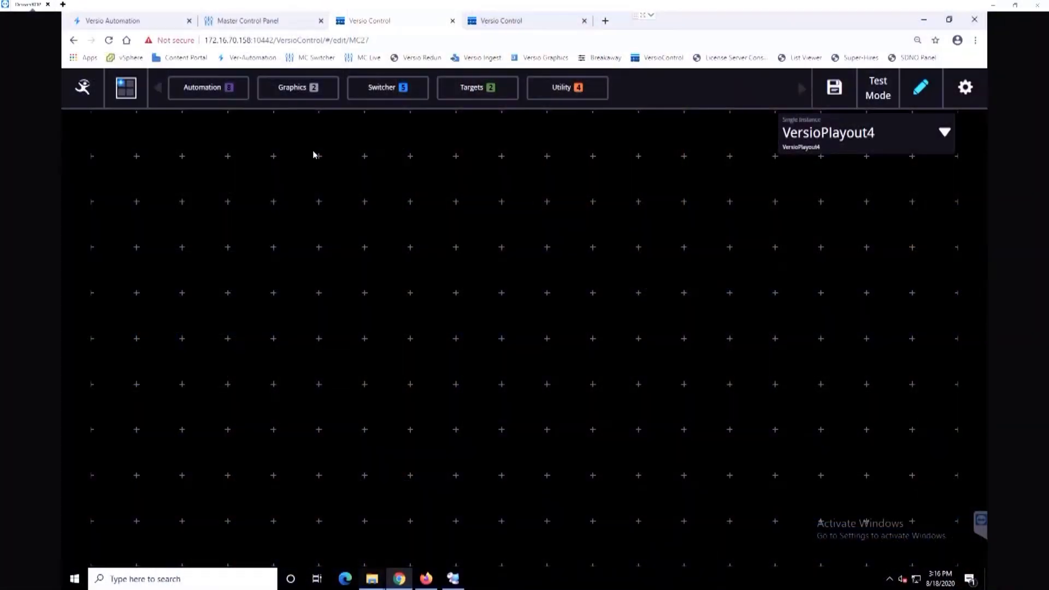
- Add a full Versio Tally beside the VersioPlayout4 selector in layout MC27, with a medium Take Next button before it
left_click(191, 94)
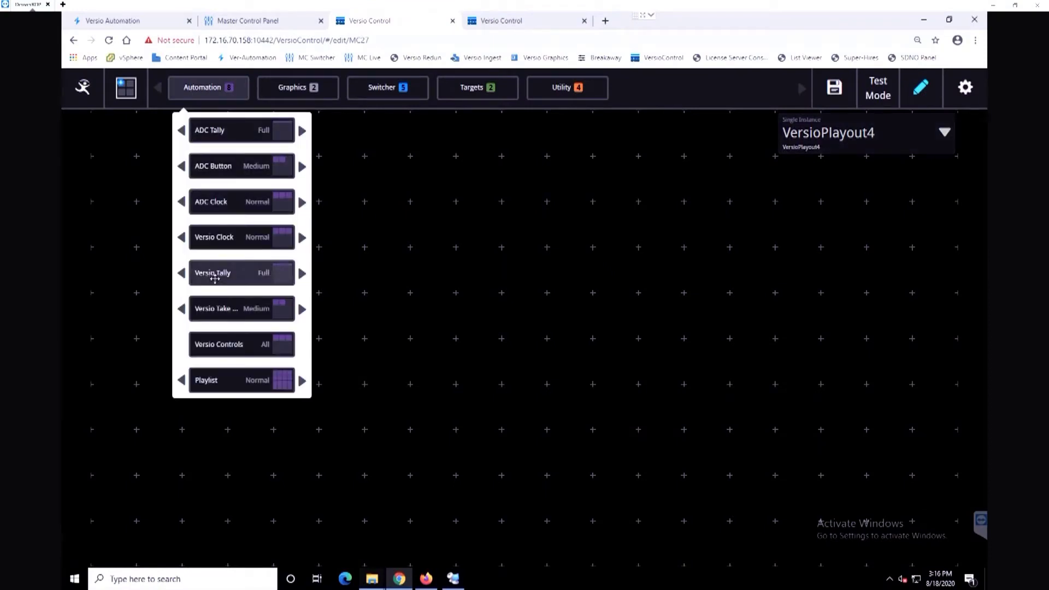
left_click_drag(205, 275, 403, 159)
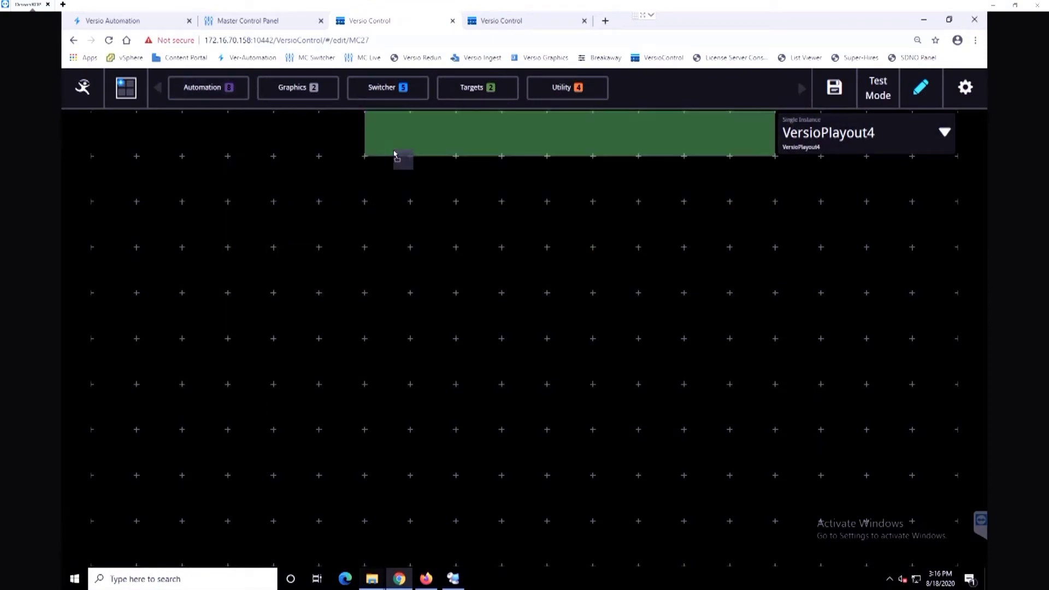
left_click(203, 87)
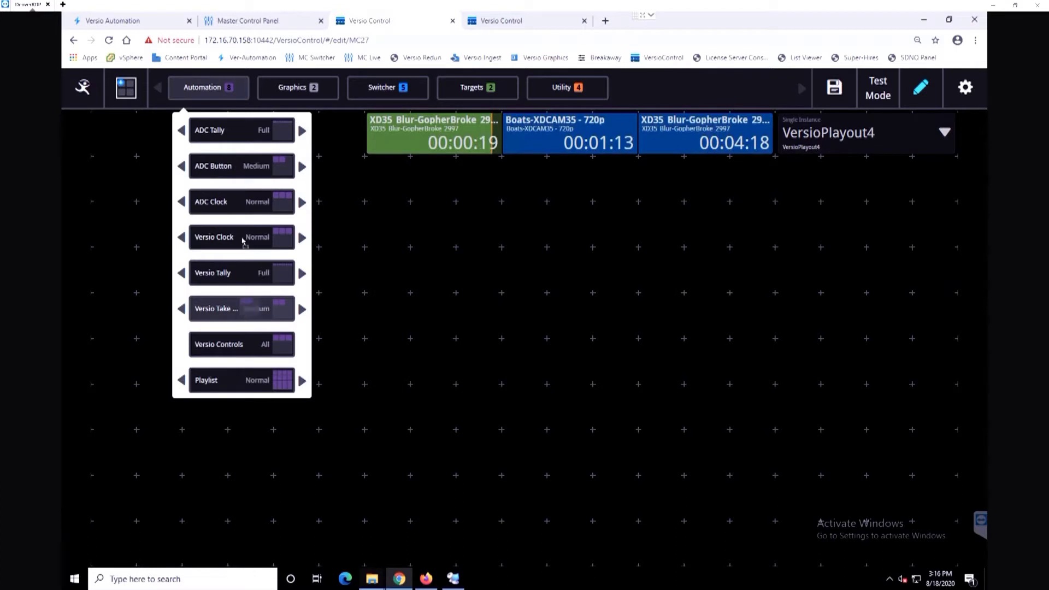
left_click_drag(243, 240, 126, 136)
- Add a small Preview widget in the layout's upper-left corner, enlarge it to about four grid columns wide, and leave layout editing
left_click(383, 89)
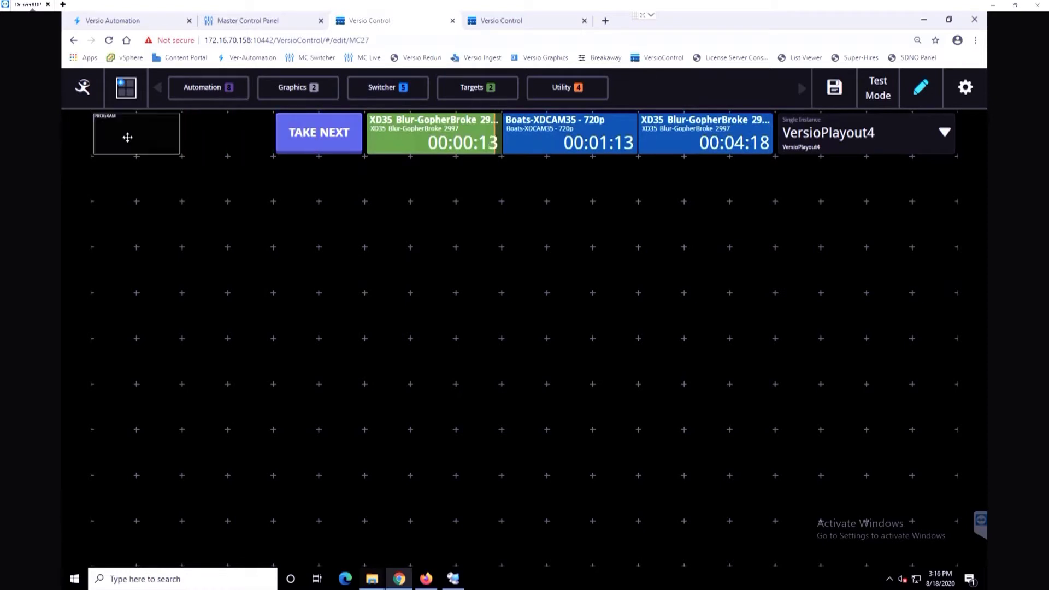
left_click(154, 144)
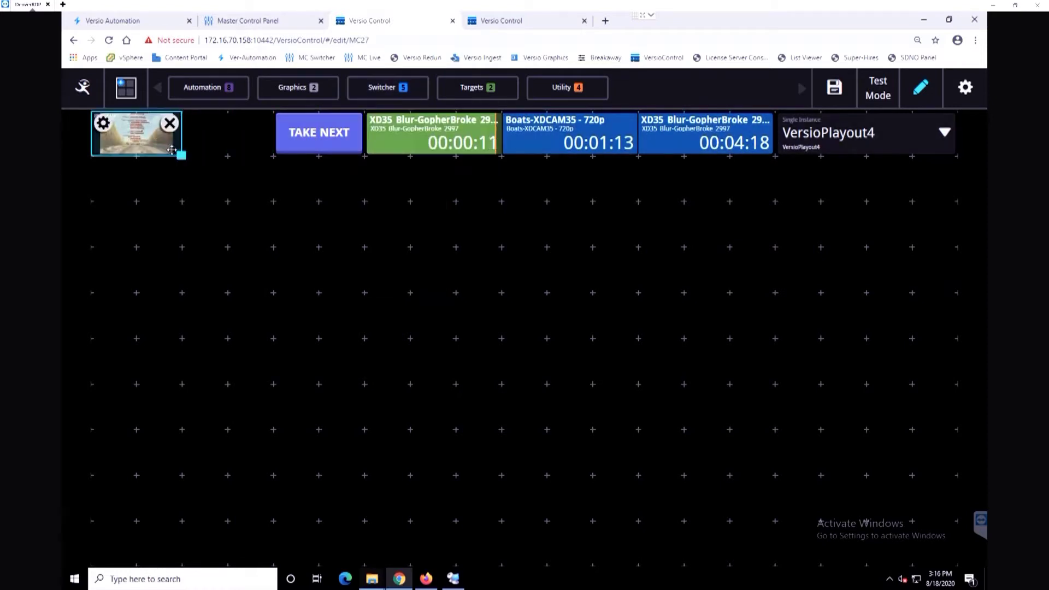
left_click_drag(182, 156, 245, 218)
left_click(301, 223)
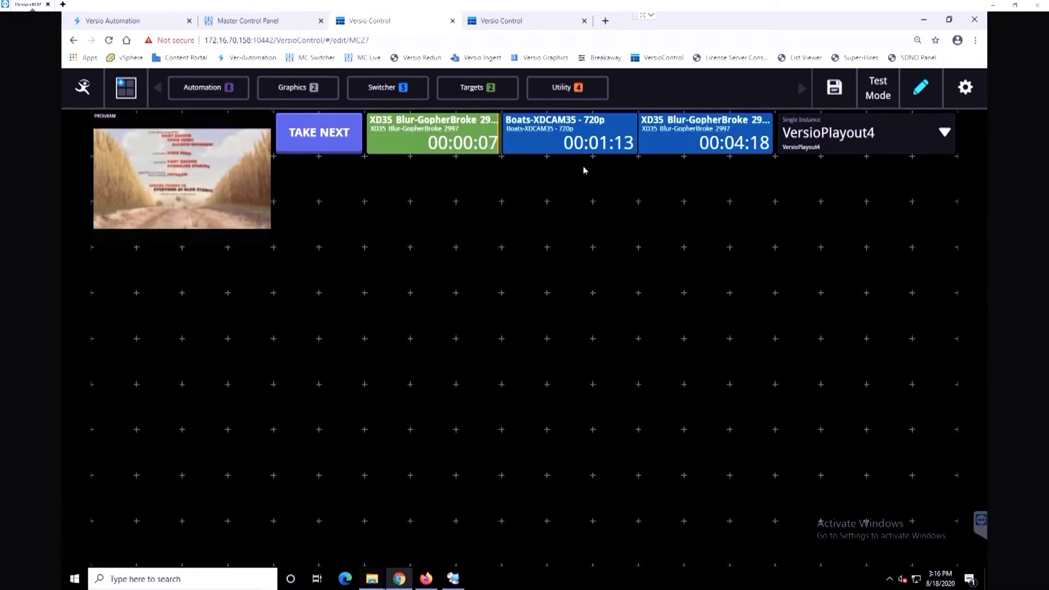
left_click(883, 103)
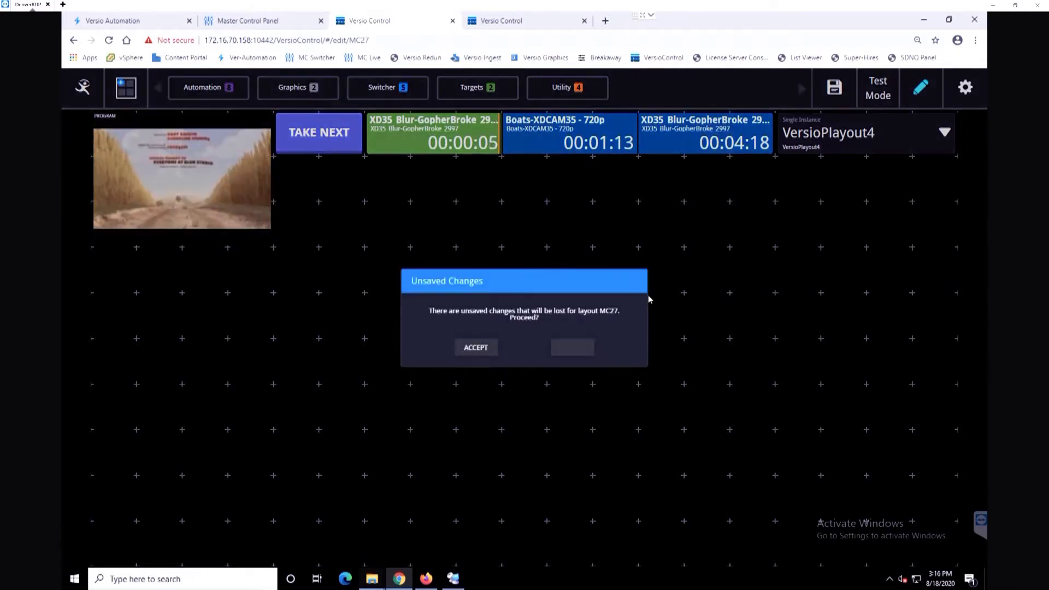
left_click(473, 348)
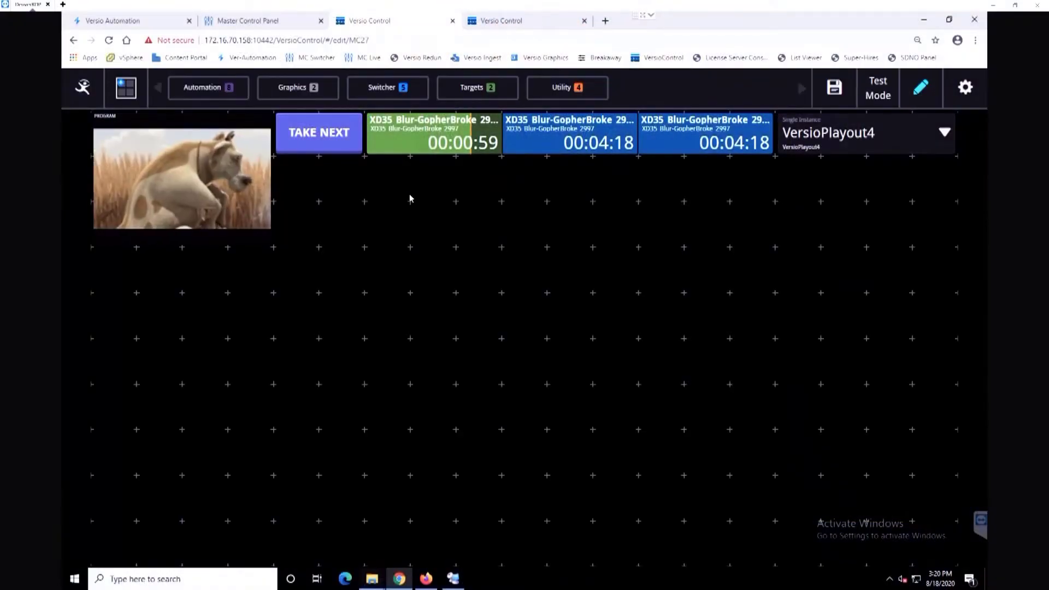
- Place a Normal Switcher Bus below the Take Next button and a Normal Transition Bus directly beneath it
left_click(378, 91)
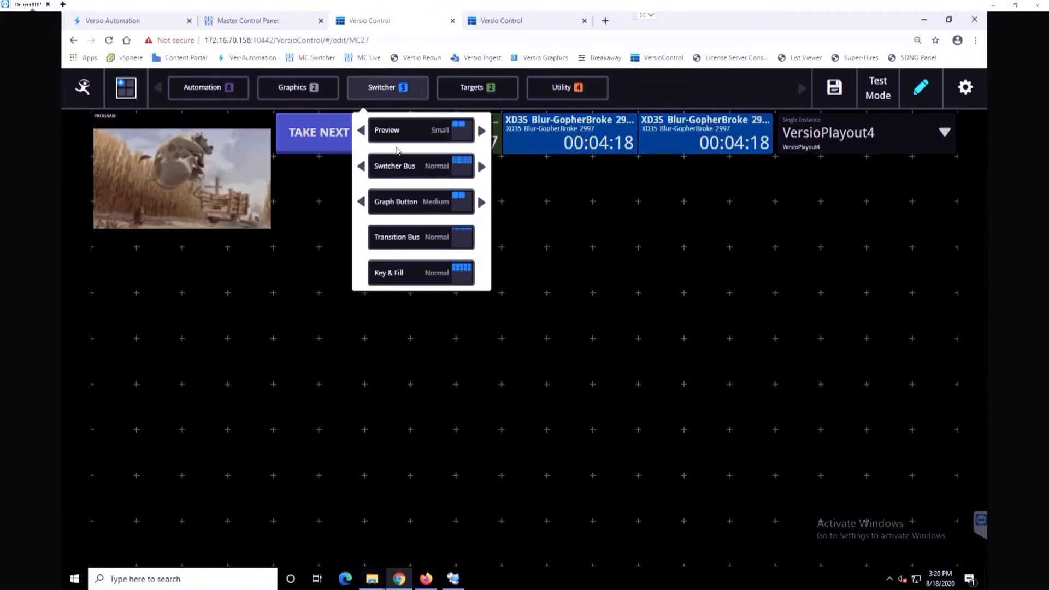
left_click_drag(398, 187, 308, 192)
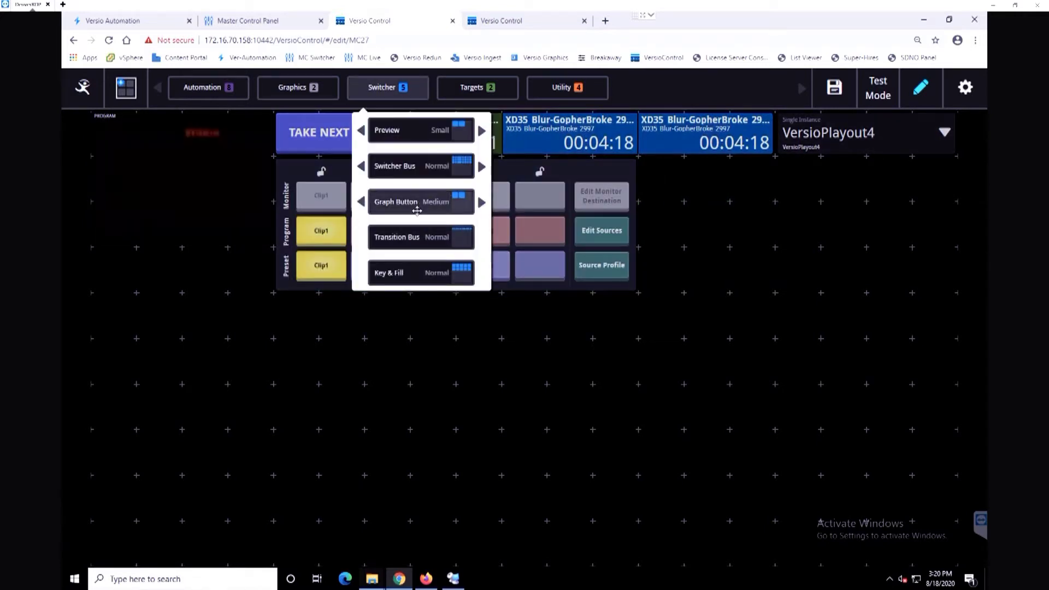
left_click_drag(414, 239, 316, 306)
left_click_drag(307, 306, 326, 304)
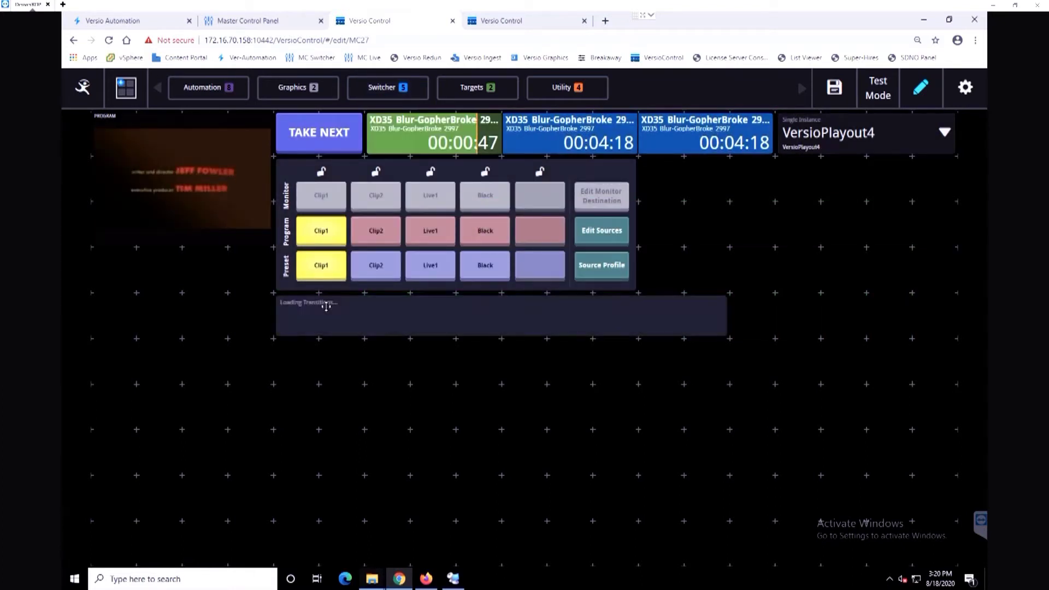
- Add a 15x4 graphics Layer Bus below the Transition Bus and leave layout editing
left_click(294, 91)
left_click_drag(300, 129, 336, 368)
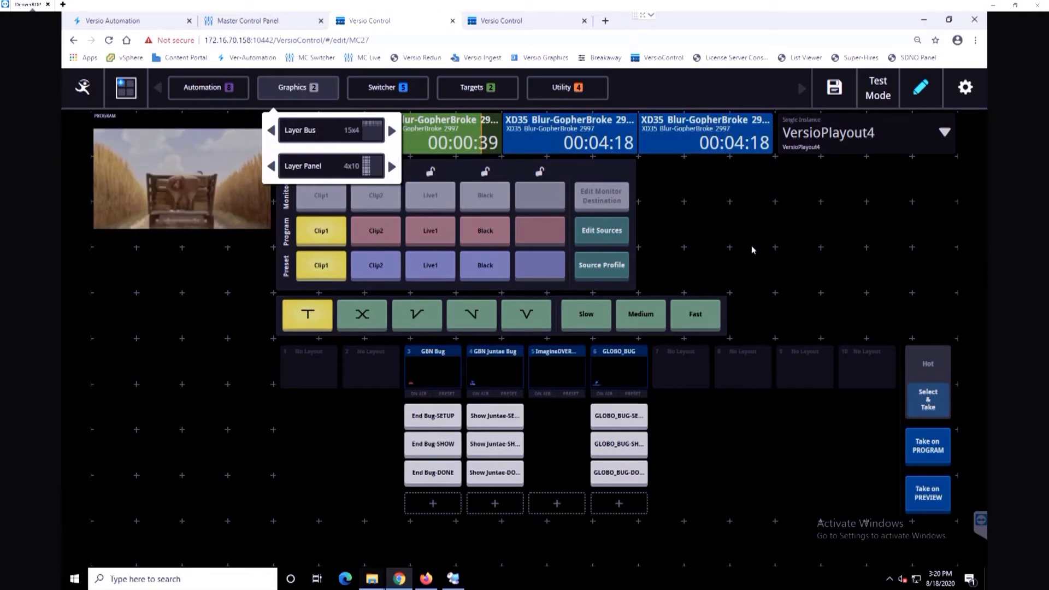
left_click(921, 88)
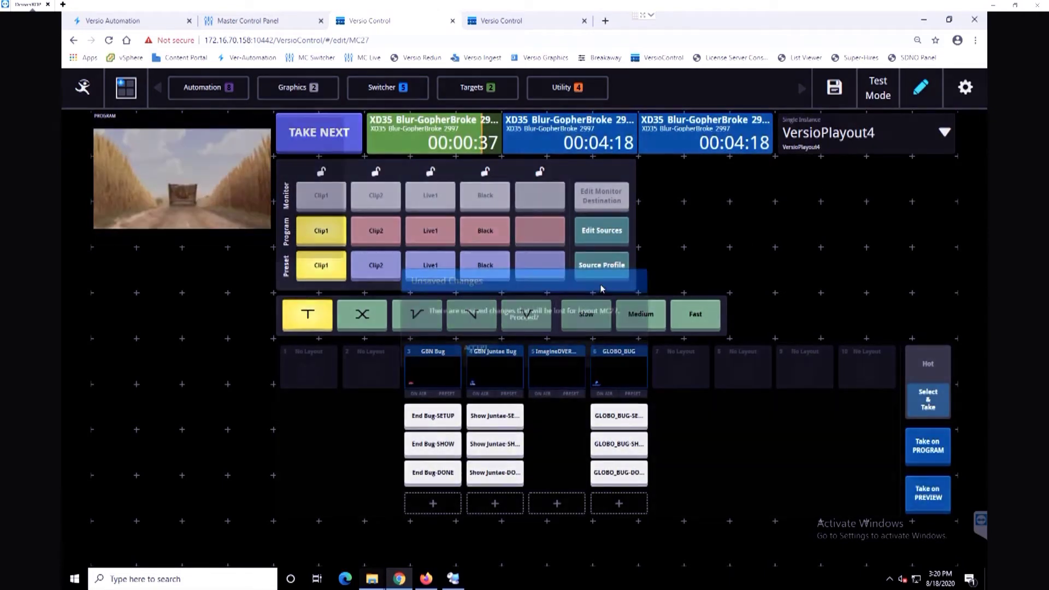
left_click(464, 349)
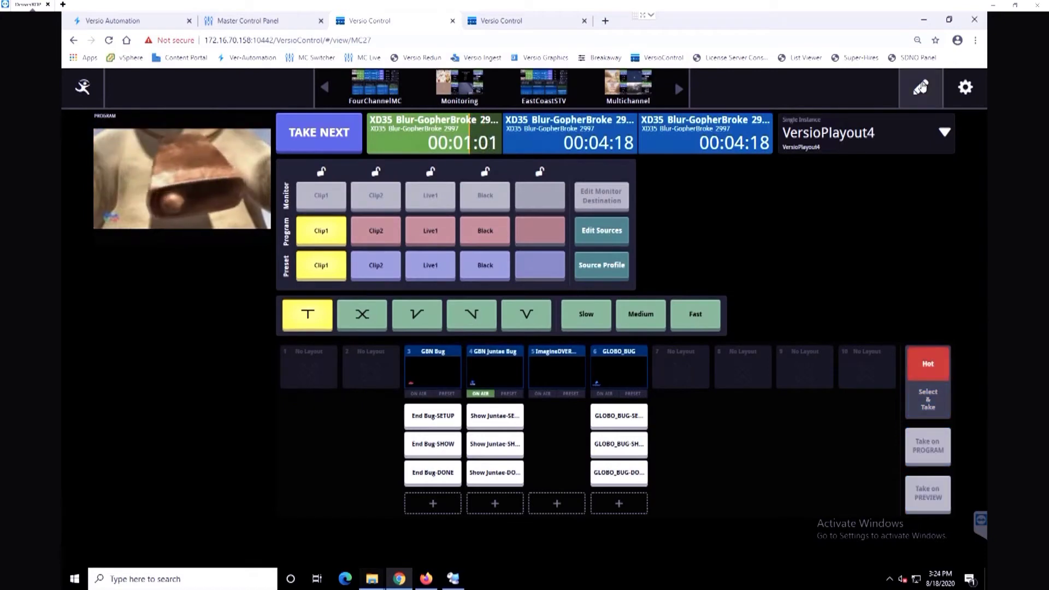
- Configure the Layer Bus widget to hide display layers 1 to 5, save its configuration, and leave layout editing
left_click(688, 415)
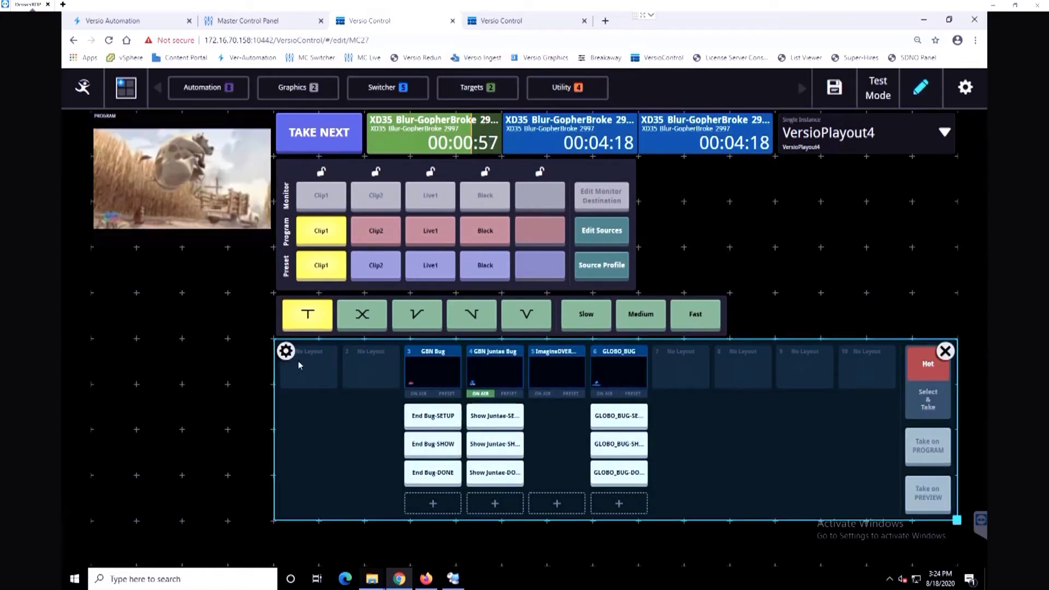
left_click(286, 353)
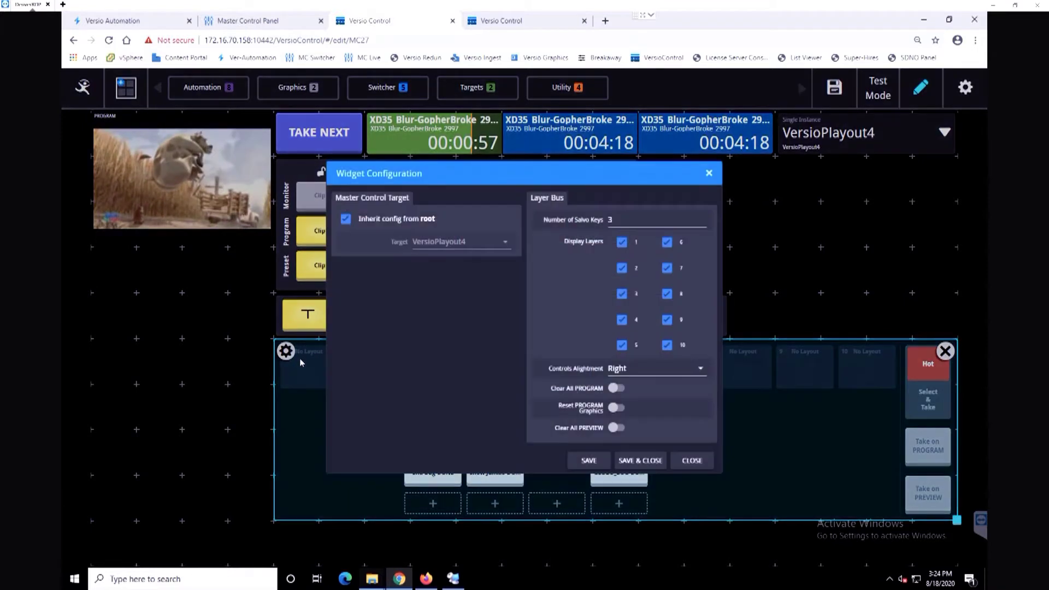
left_click(622, 242)
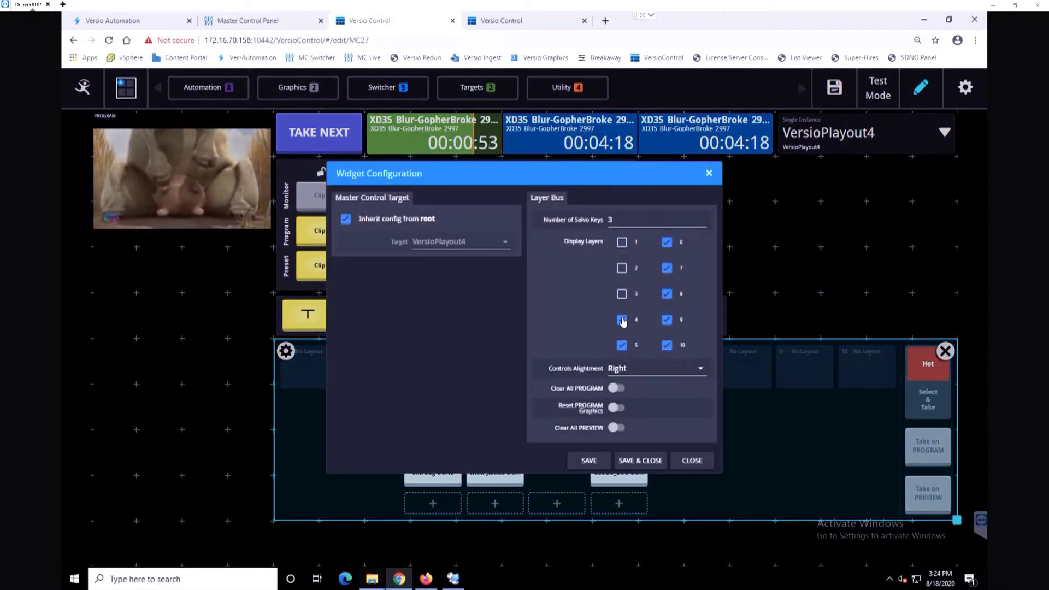
left_click(641, 460)
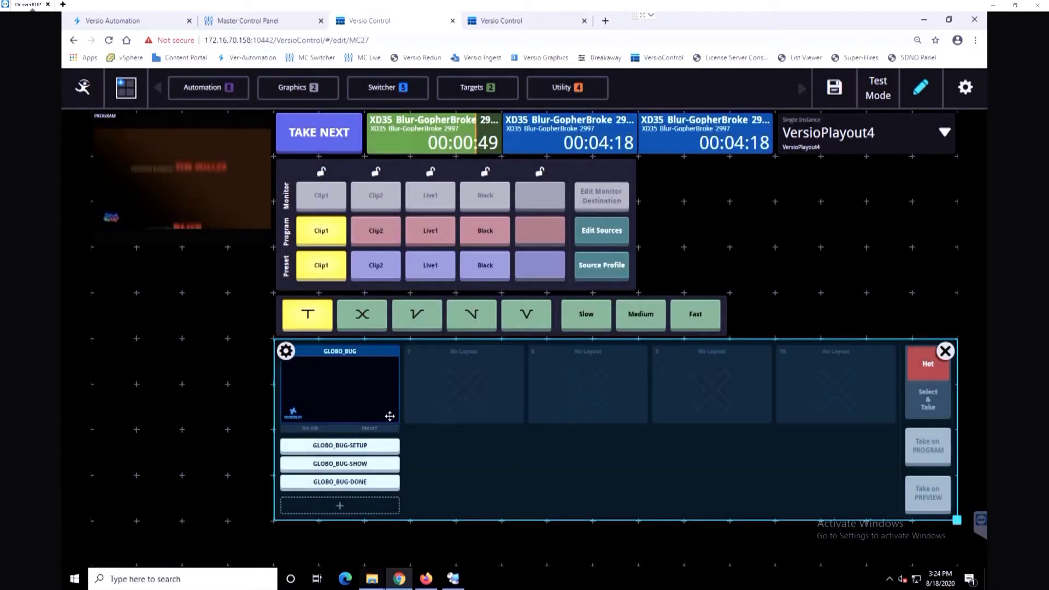
left_click(772, 310)
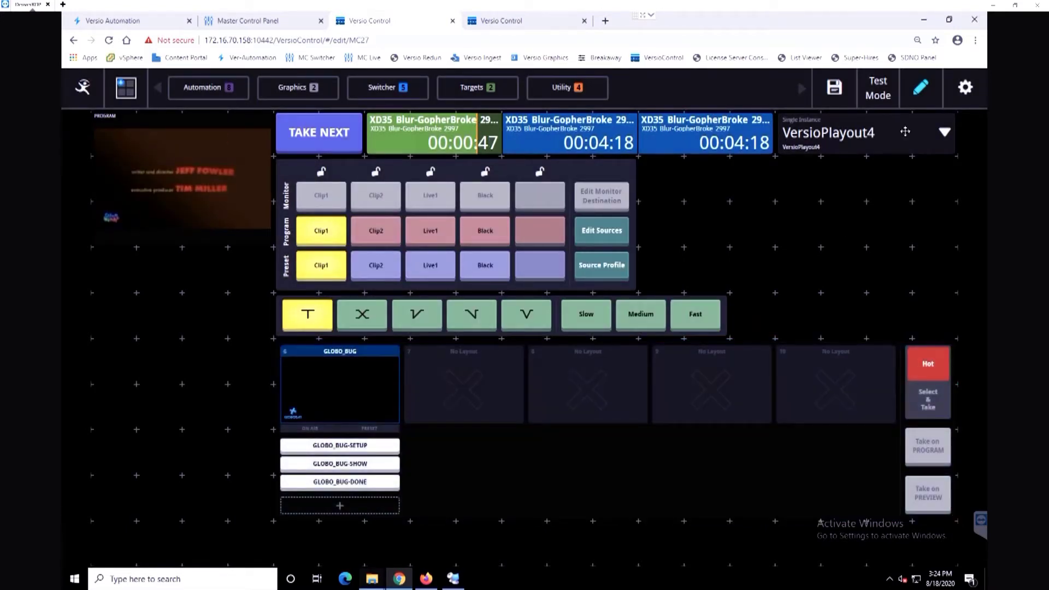
left_click(920, 87)
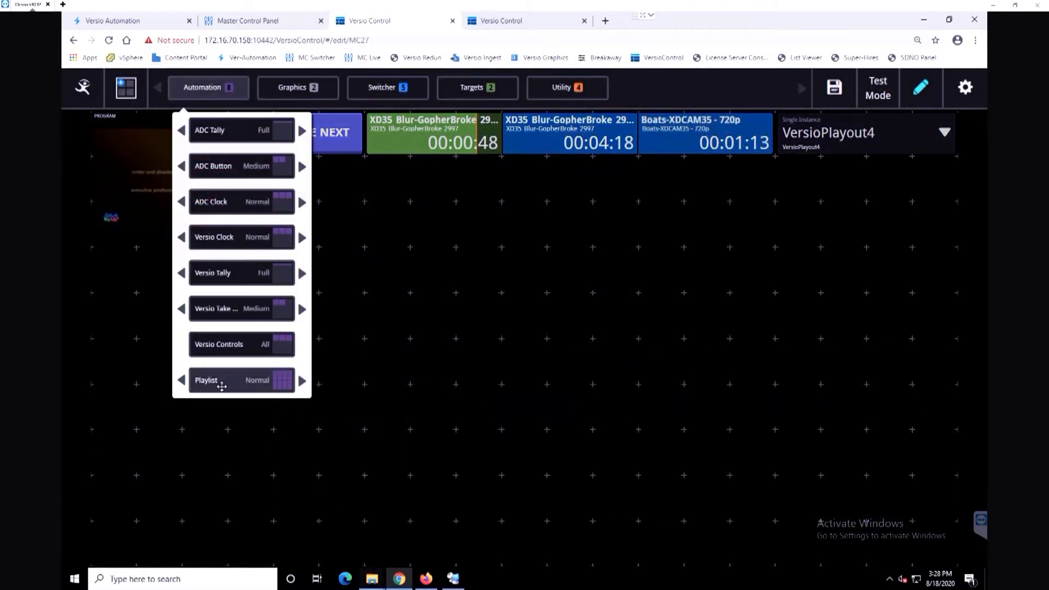
- Place a Normal Playlist widget below the Take Next button and enlarge it to ten grid columns by six rows
left_click_drag(240, 379, 337, 369)
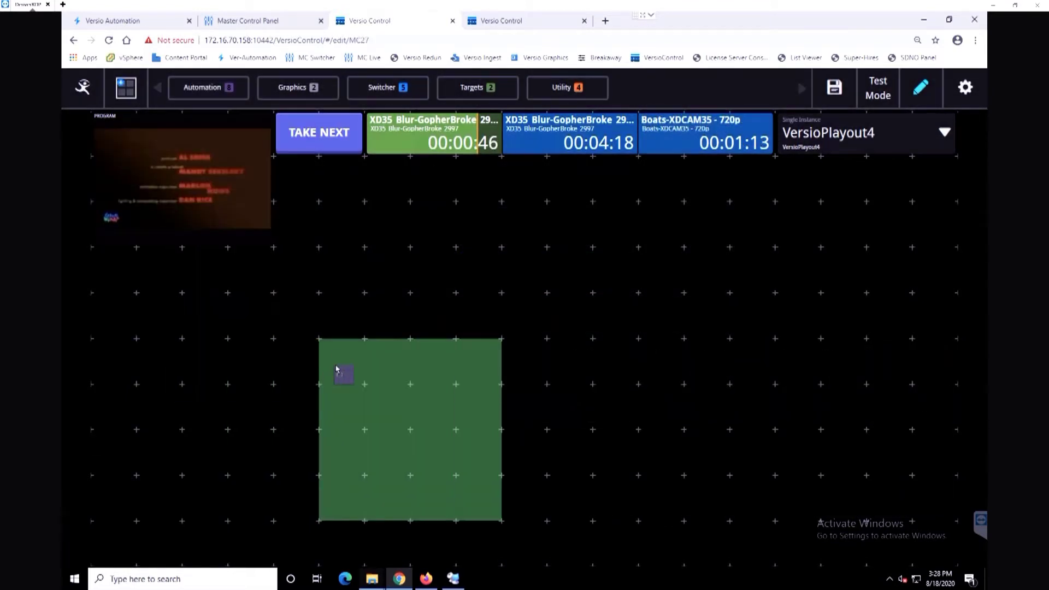
left_click_drag(319, 326, 312, 289)
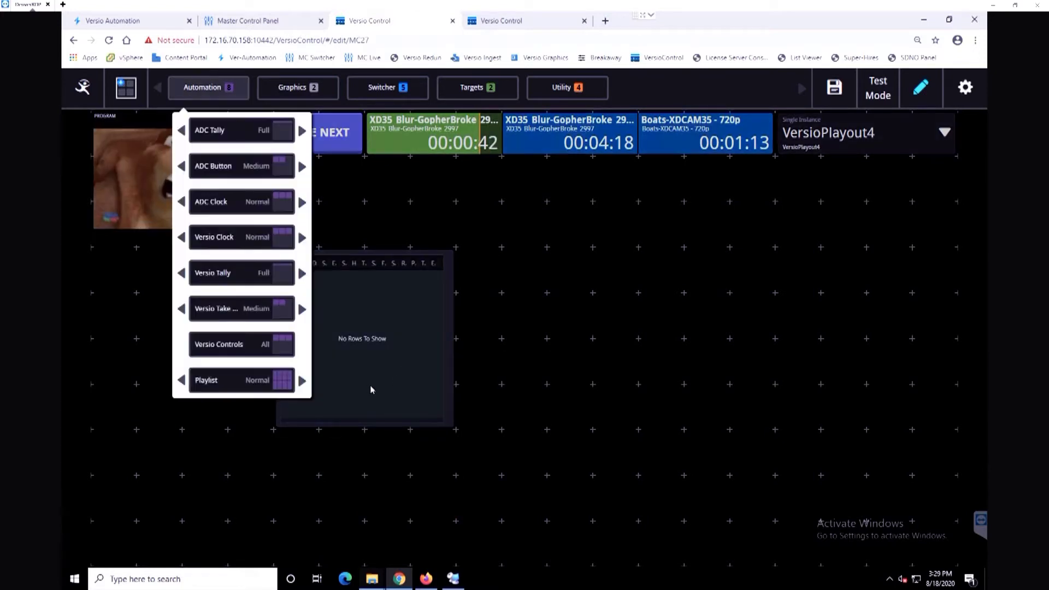
left_click(385, 386)
left_click(386, 386)
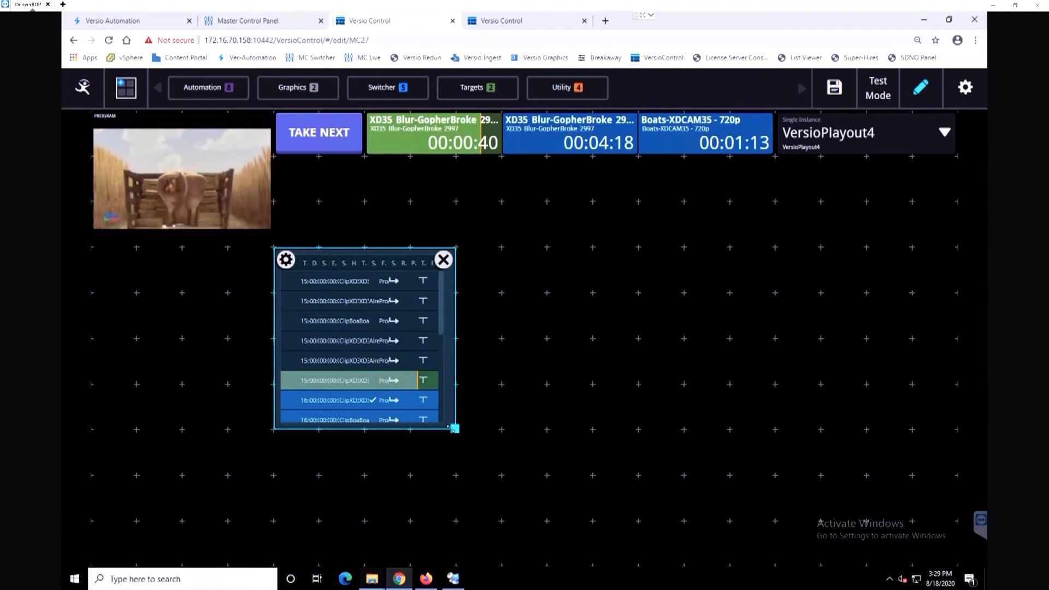
left_click_drag(454, 428, 701, 508)
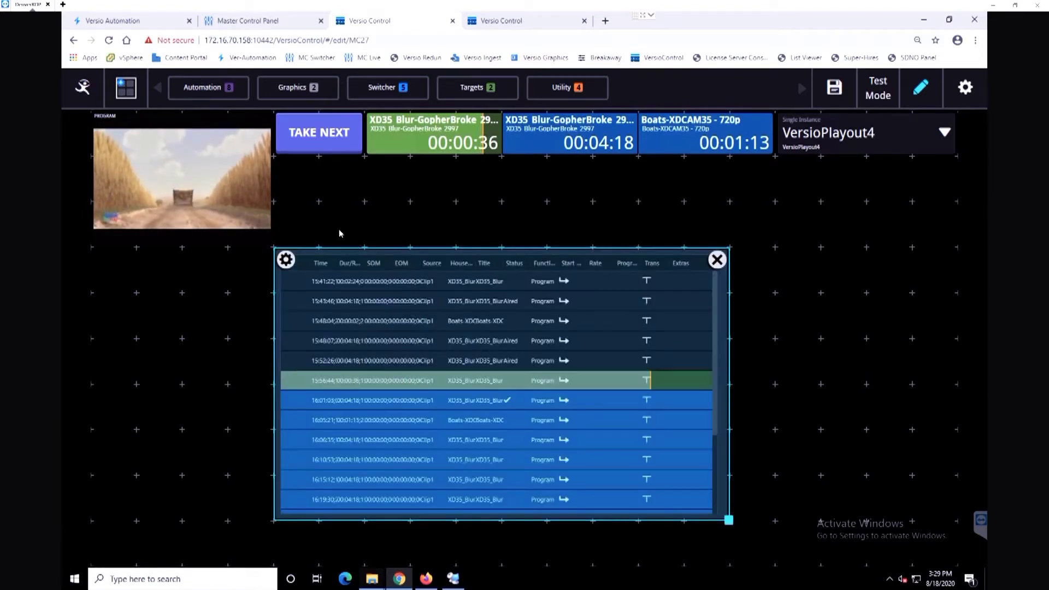
left_click(339, 234)
- Add a Medium Versio Take Next button directly above the playlist, widen it to four grid columns, and take the next event with it
left_click(203, 87)
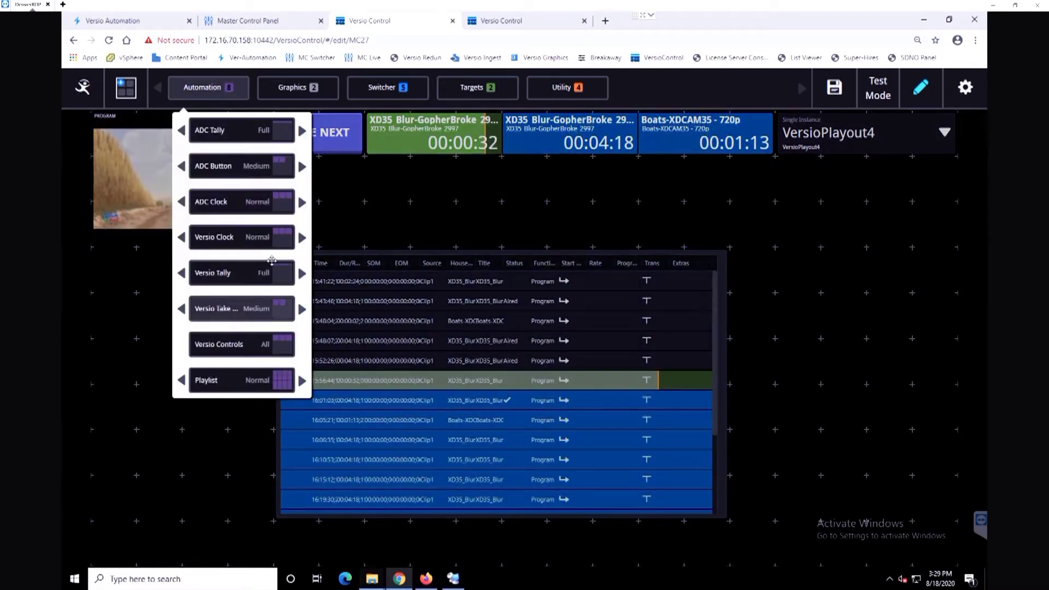
left_click_drag(272, 260, 346, 227)
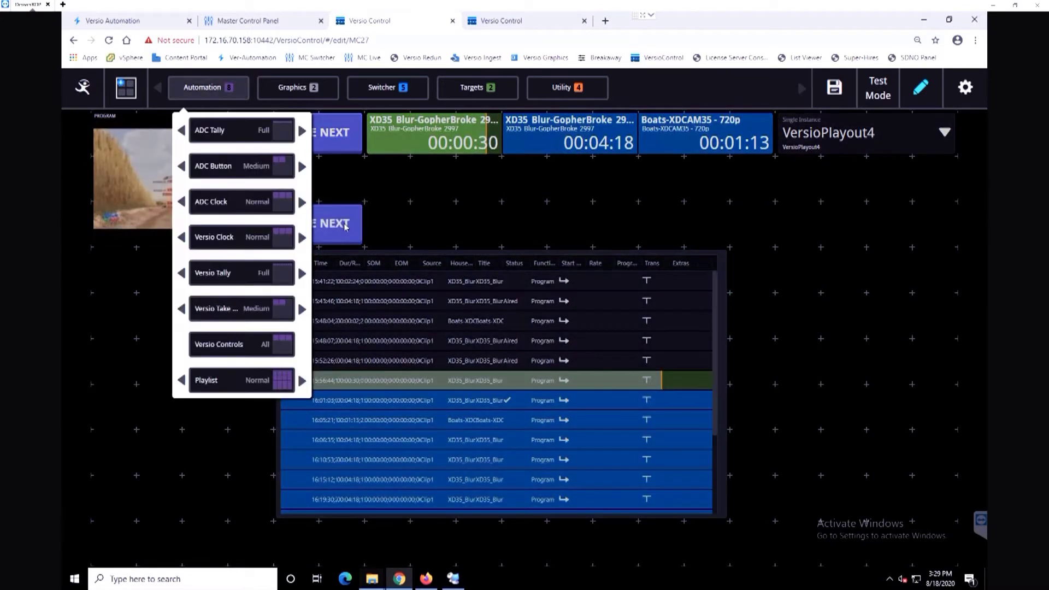
left_click(347, 231)
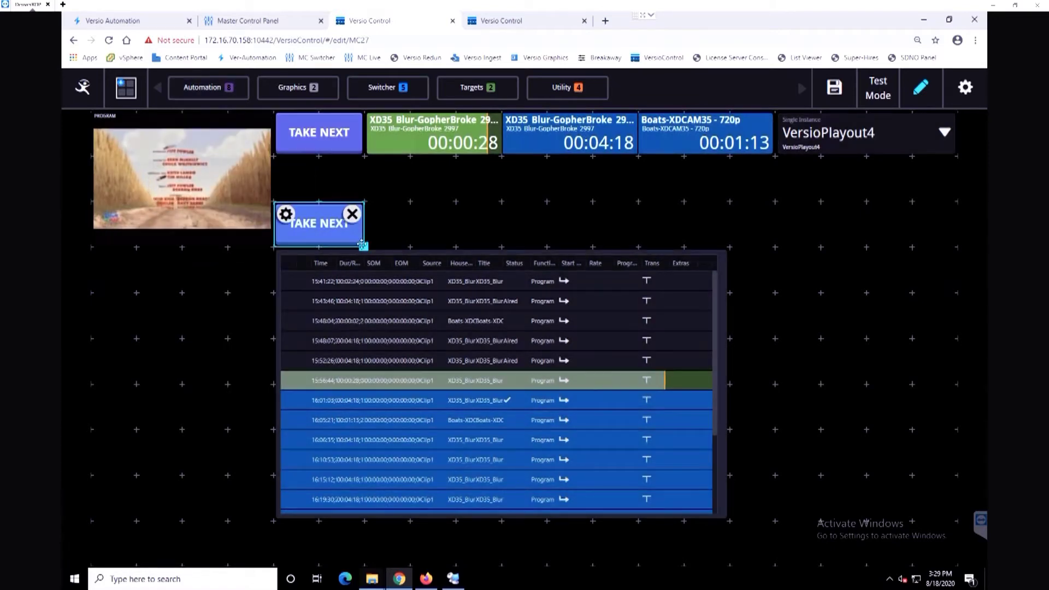
left_click_drag(362, 245, 452, 246)
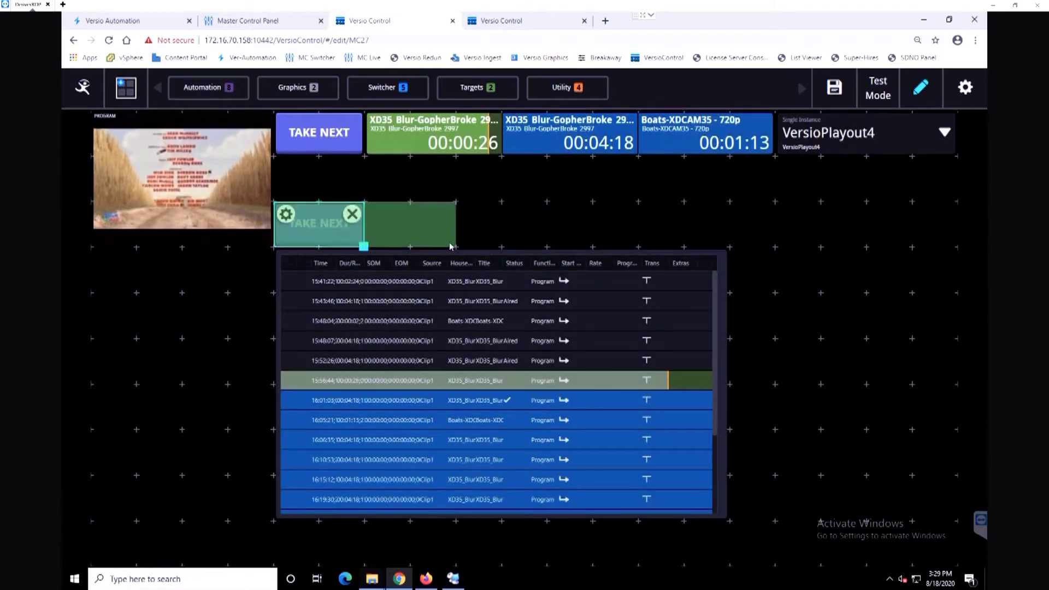
left_click_drag(452, 246, 453, 246)
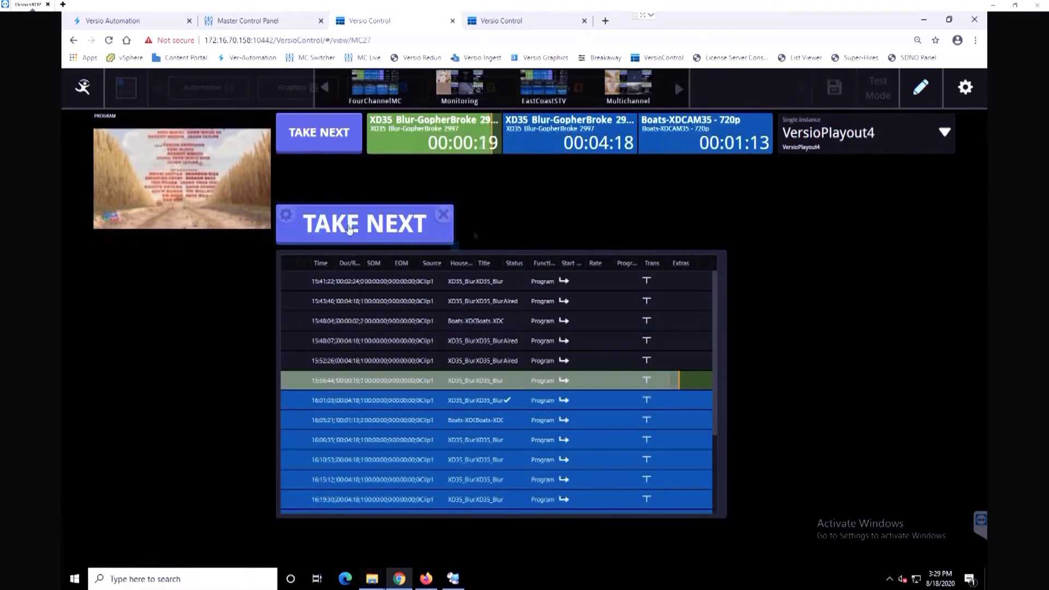
left_click(349, 228)
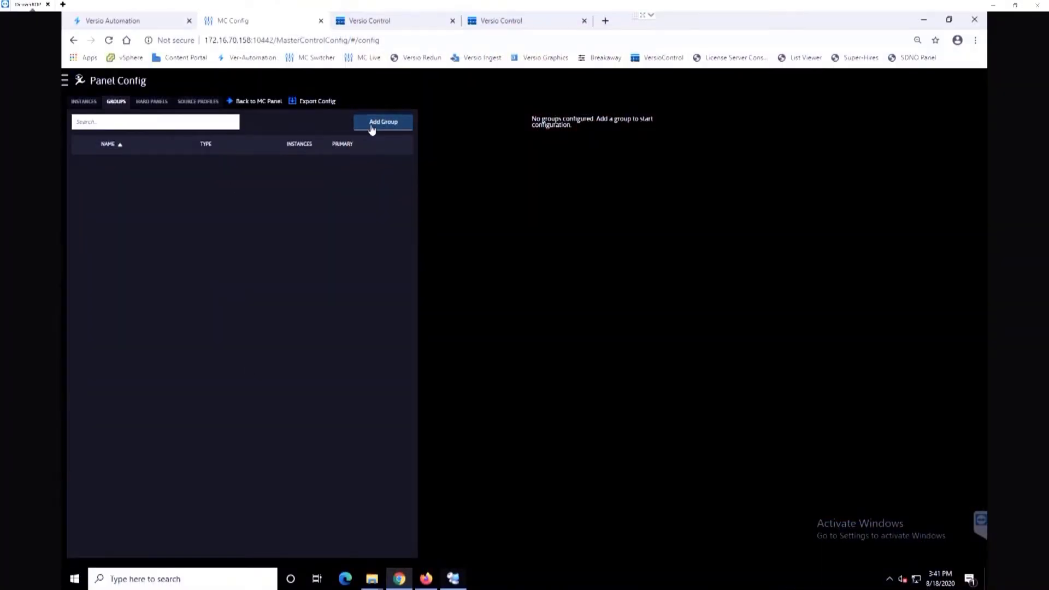
- Create and save a playout group named EastCoast containing VersioPlayout2, VersioPlayout3 and VersioPlayout4
left_click(372, 124)
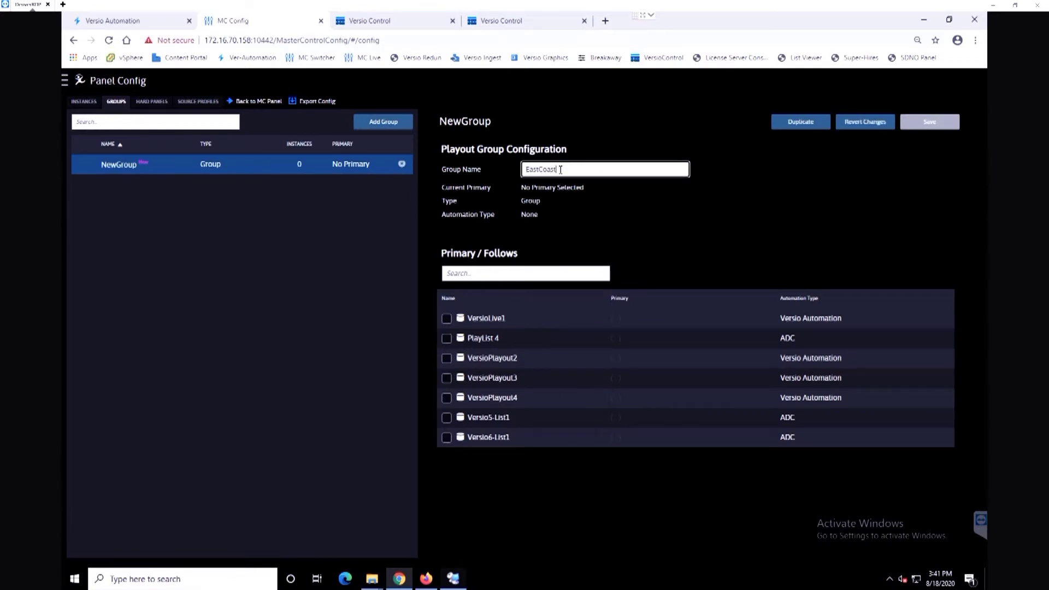
left_click(447, 358)
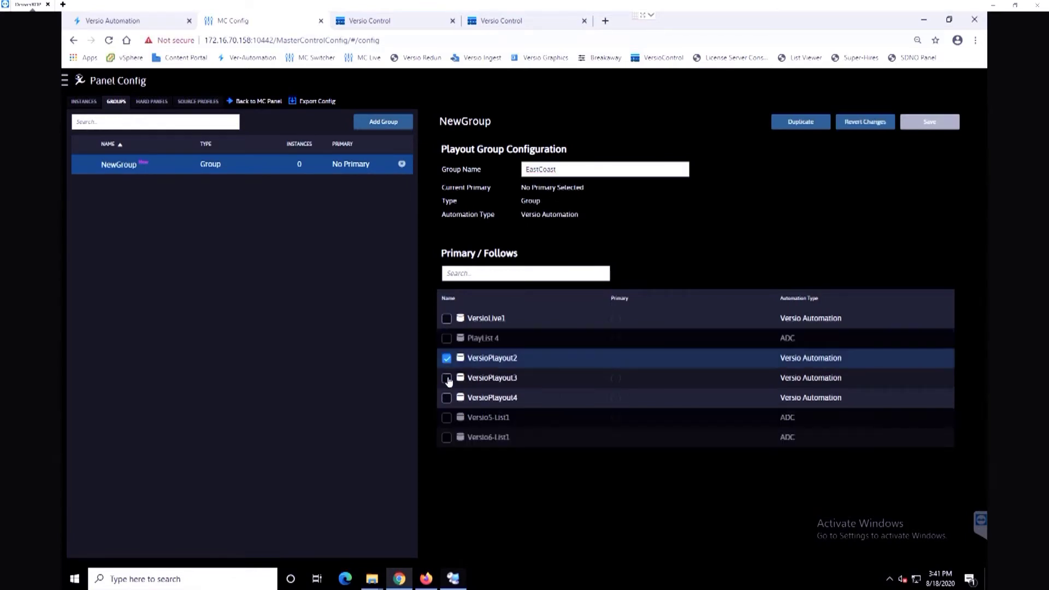
left_click(447, 377)
left_click(447, 398)
left_click(945, 125)
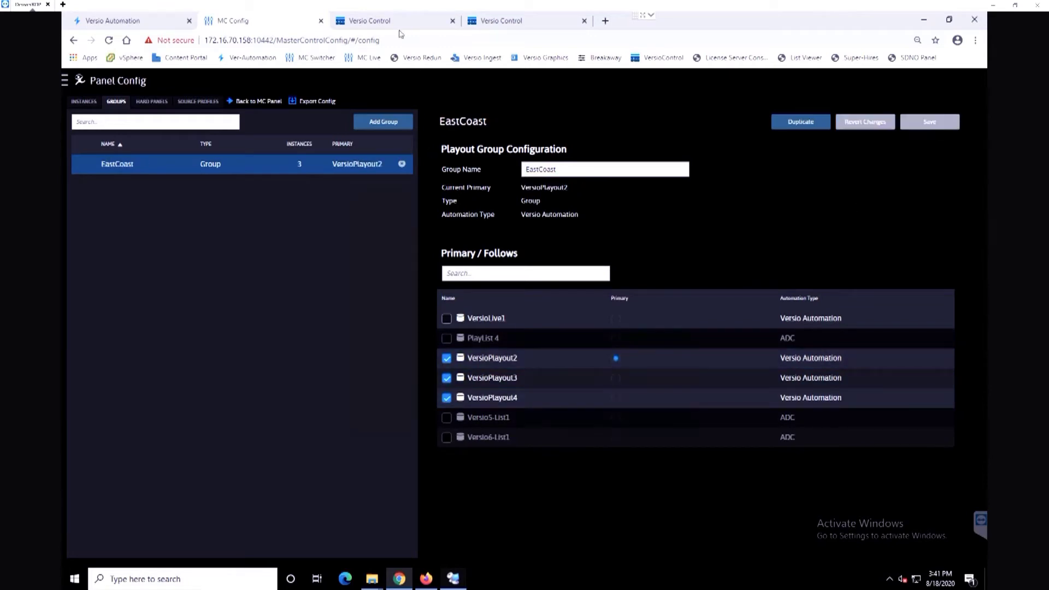
- Switch to Versio Control, edit the Multichannel layout, and save the Take All widget with EastCoast as its target
left_click(397, 22)
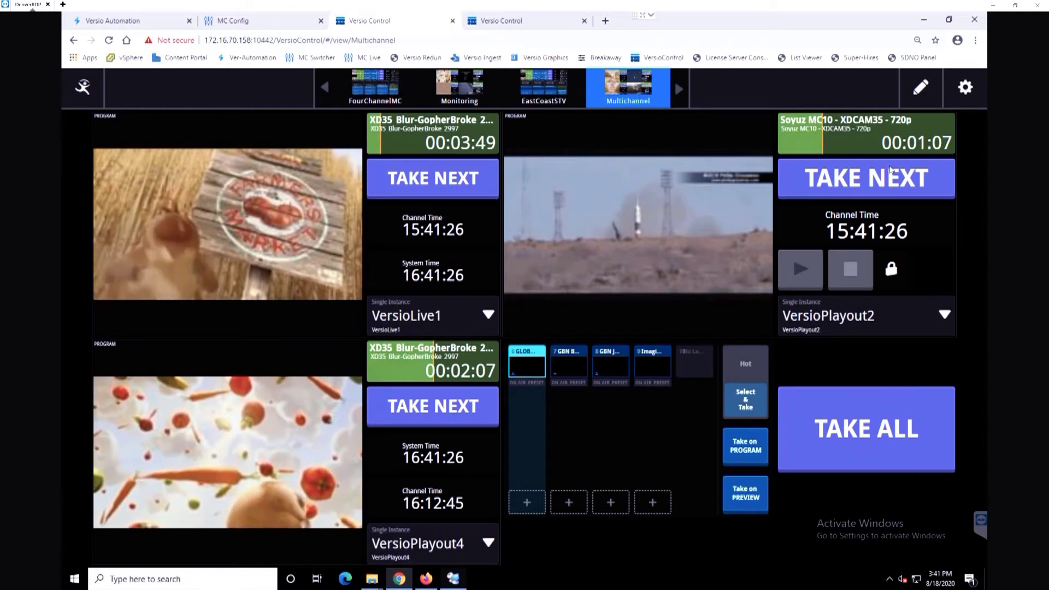
left_click(917, 96)
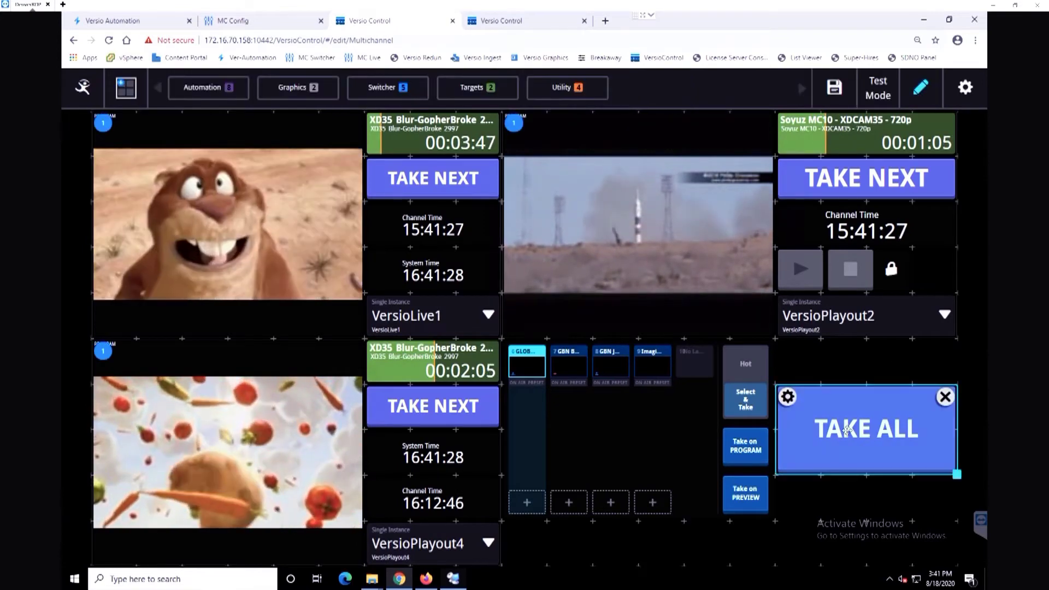
left_click(787, 398)
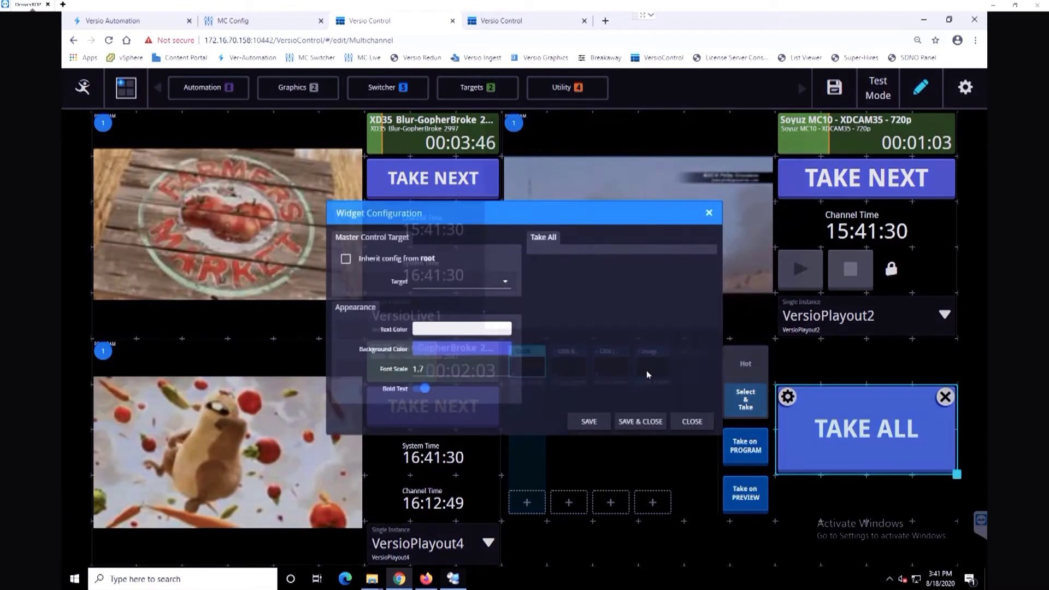
left_click(494, 284)
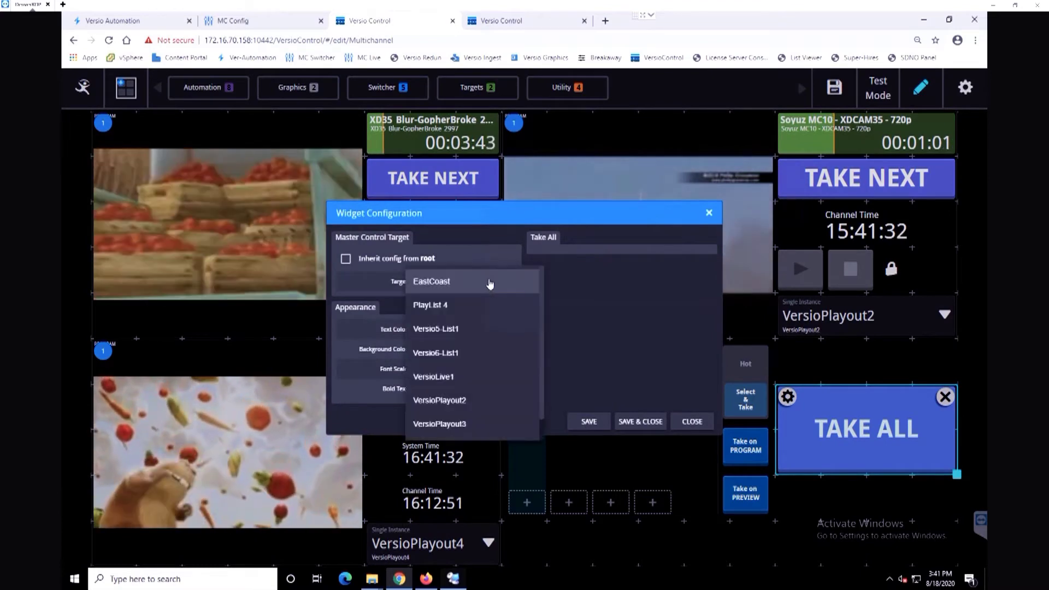
left_click(460, 282)
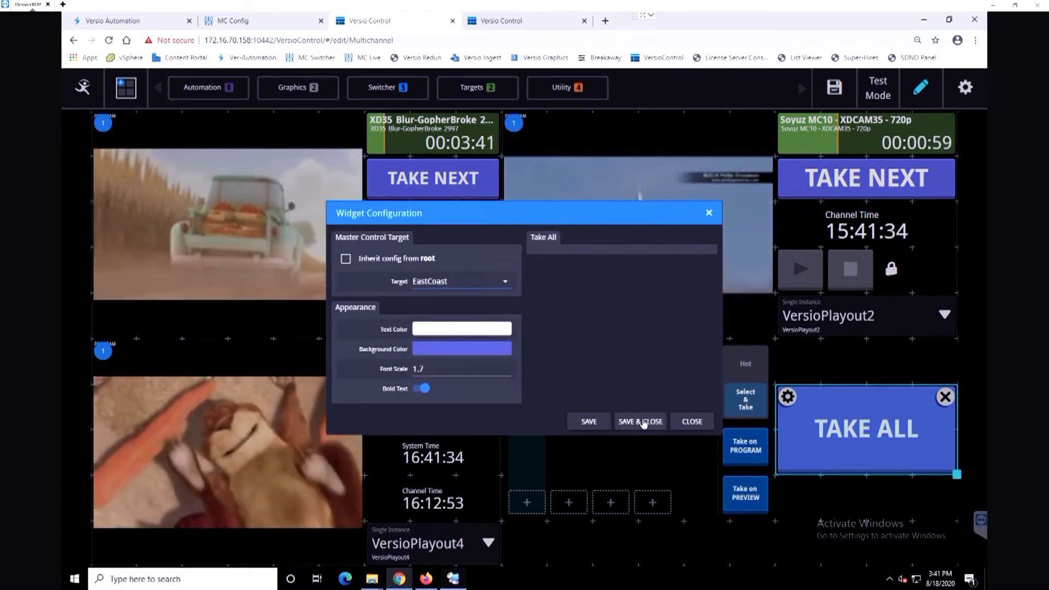
left_click(641, 421)
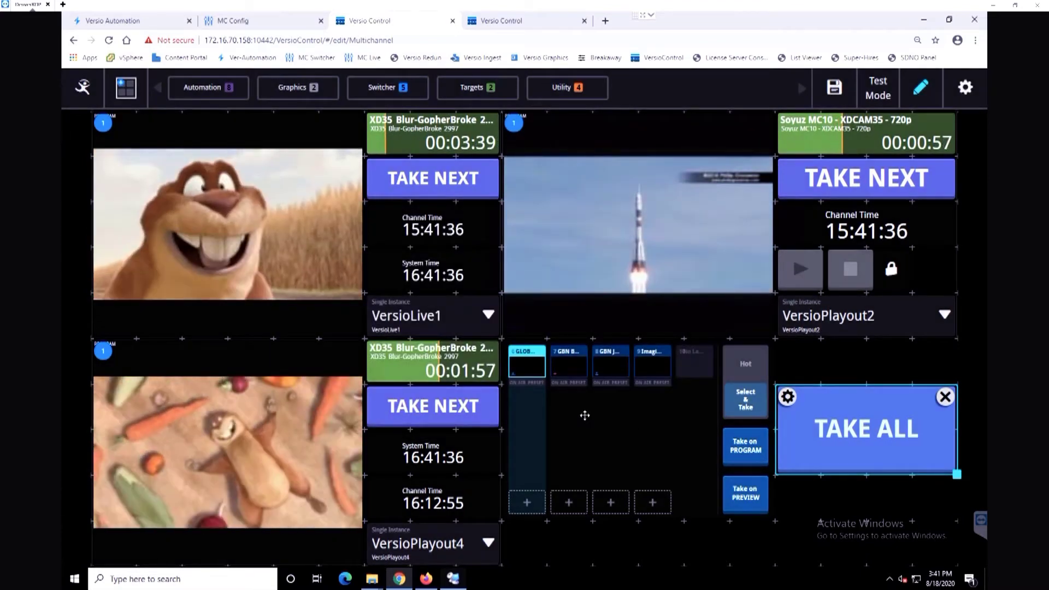
- Set the Layer Bus widget's master control target to EastCoast and save its configuration
left_click(514, 353)
left_click(514, 352)
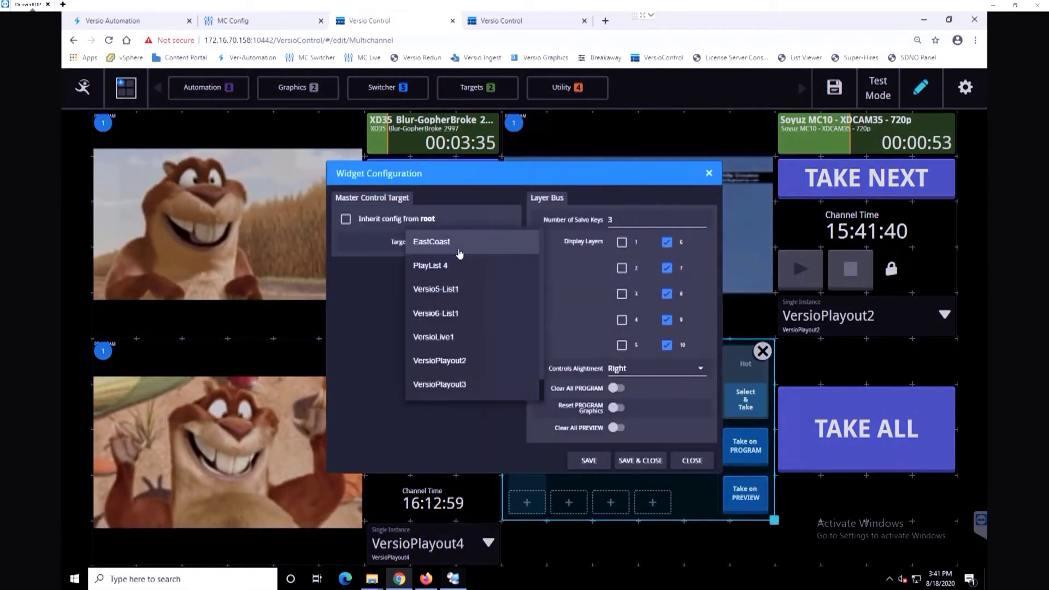
left_click(461, 242)
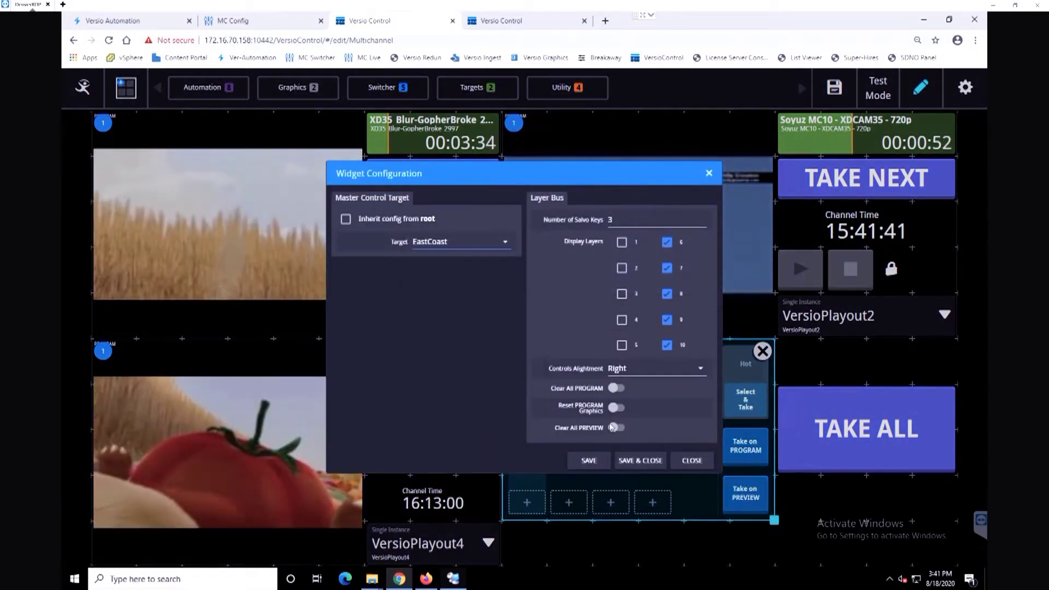
left_click(641, 458)
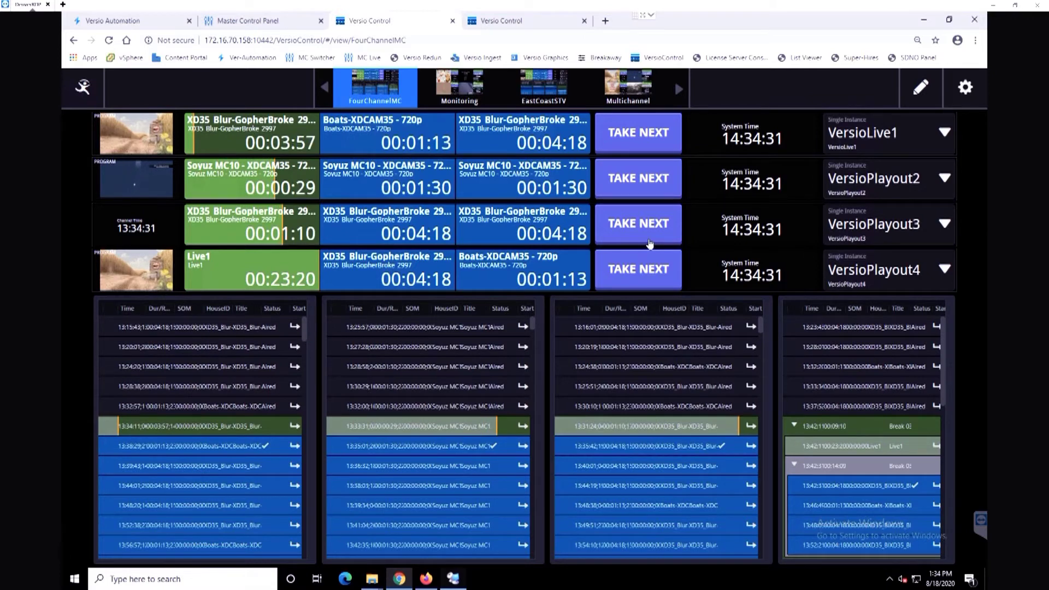
- Take the next event on VersioPlayout3 in the FourChannelMC layout and switch to the other Versio Control page
left_click(619, 241)
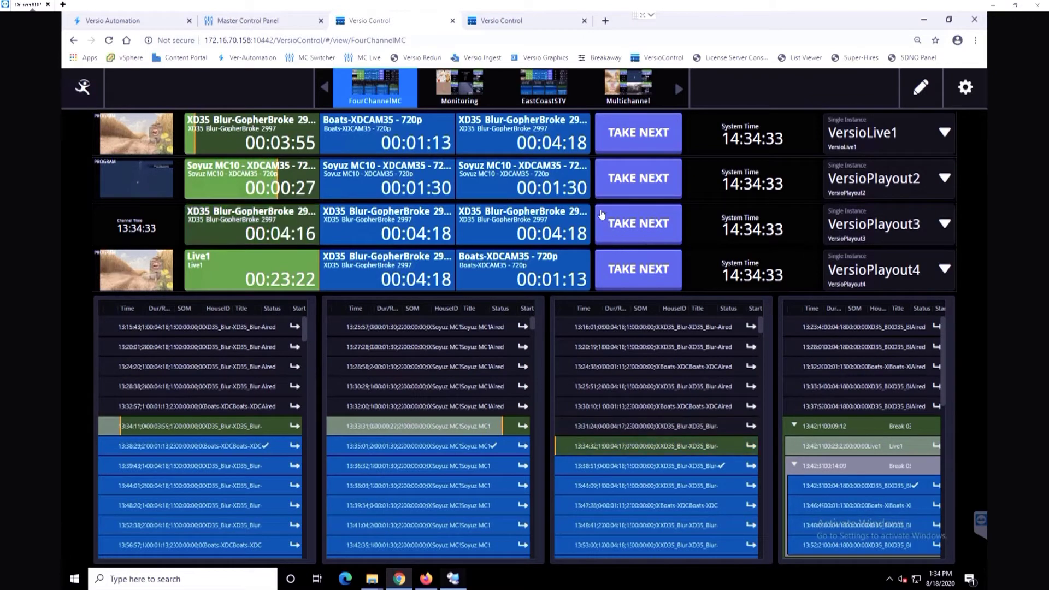
left_click(519, 22)
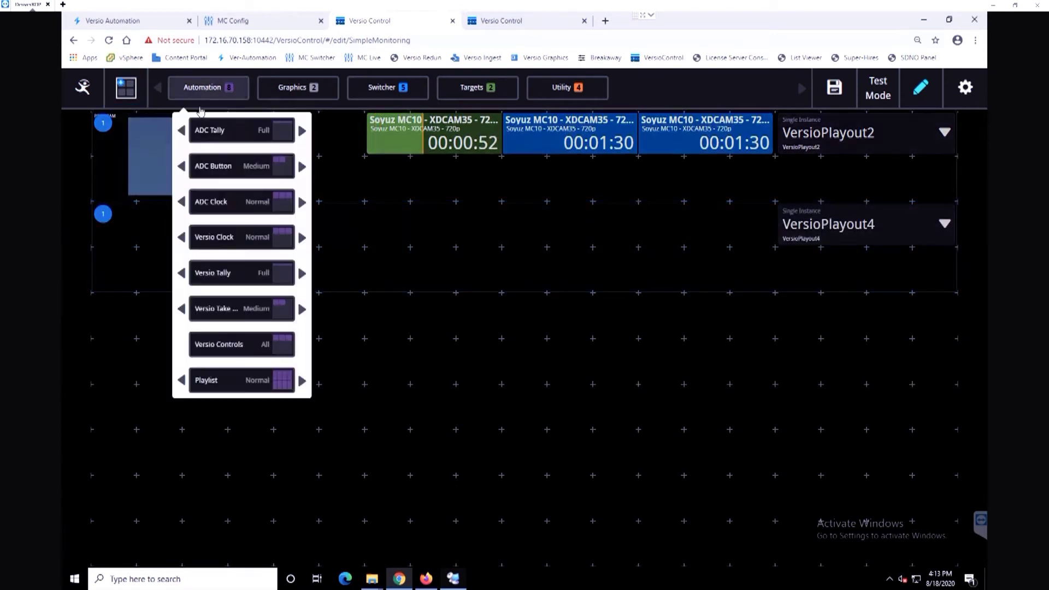
- Place a Full Versio Tally and a Preview widget in the VersioPlayout4 container of the SimpleMonitoring layout
left_click_drag(337, 256, 360, 219)
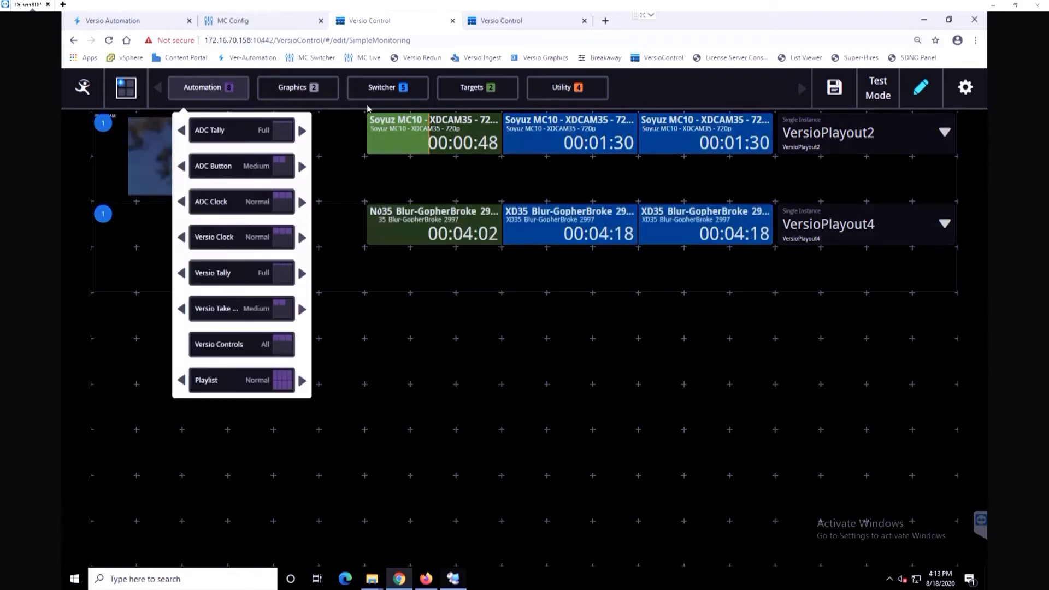
left_click(372, 99)
left_click_drag(381, 130, 287, 282)
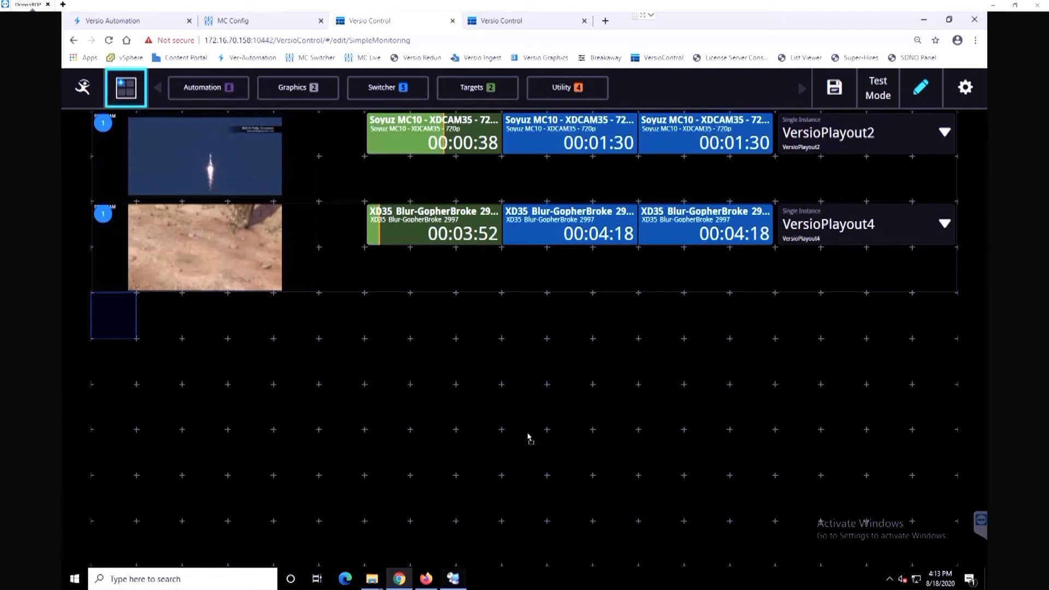
- Draw a full-width container below the VersioPlayout4 row and place a Full ADC Tally beside its Versio5-List1 target selector
left_click_drag(806, 515, 941, 546)
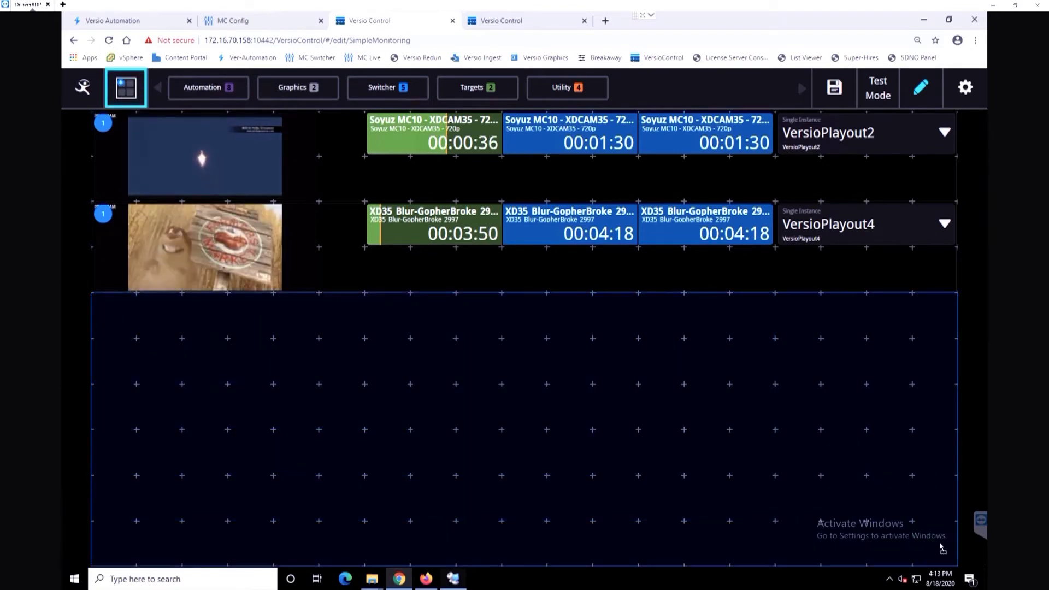
left_click(210, 89)
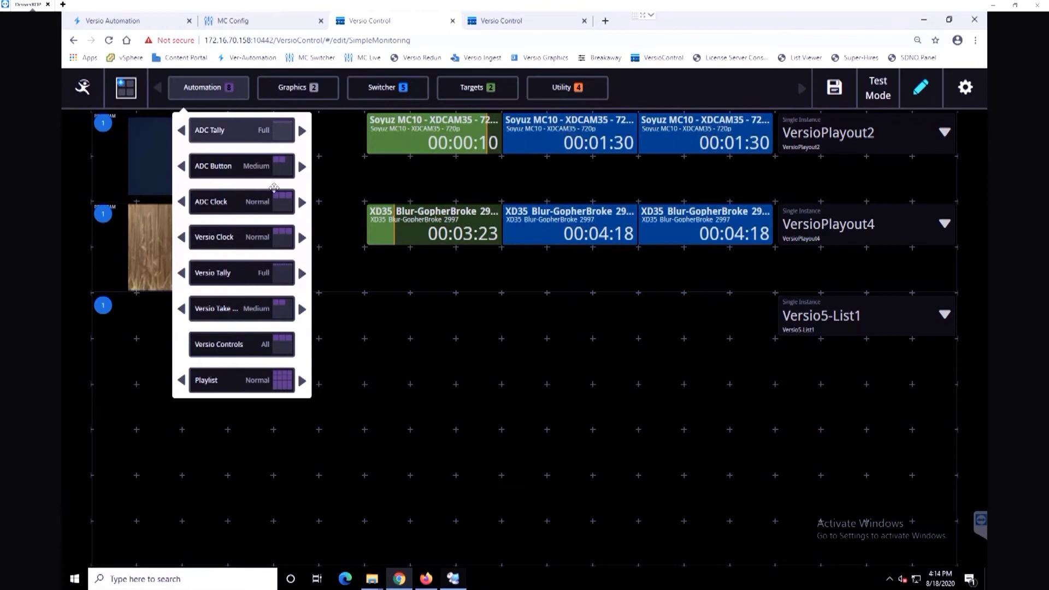
left_click_drag(282, 201, 406, 319)
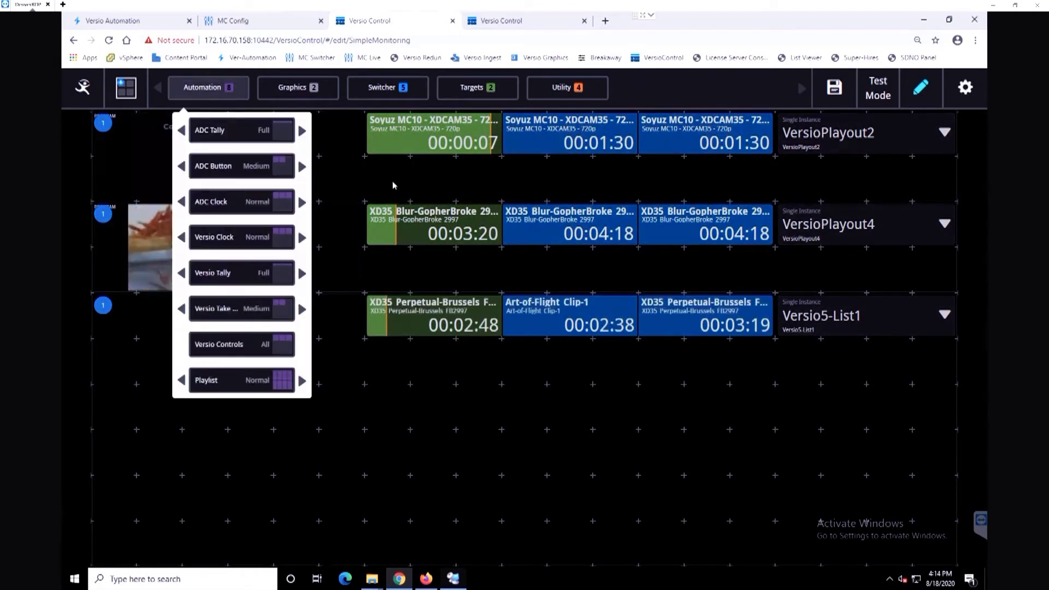
- Add a Preview widget at the upper-left of the Versio5-List1 container, sized five grid columns by three rows
left_click(370, 89)
left_click_drag(383, 128, 317, 427)
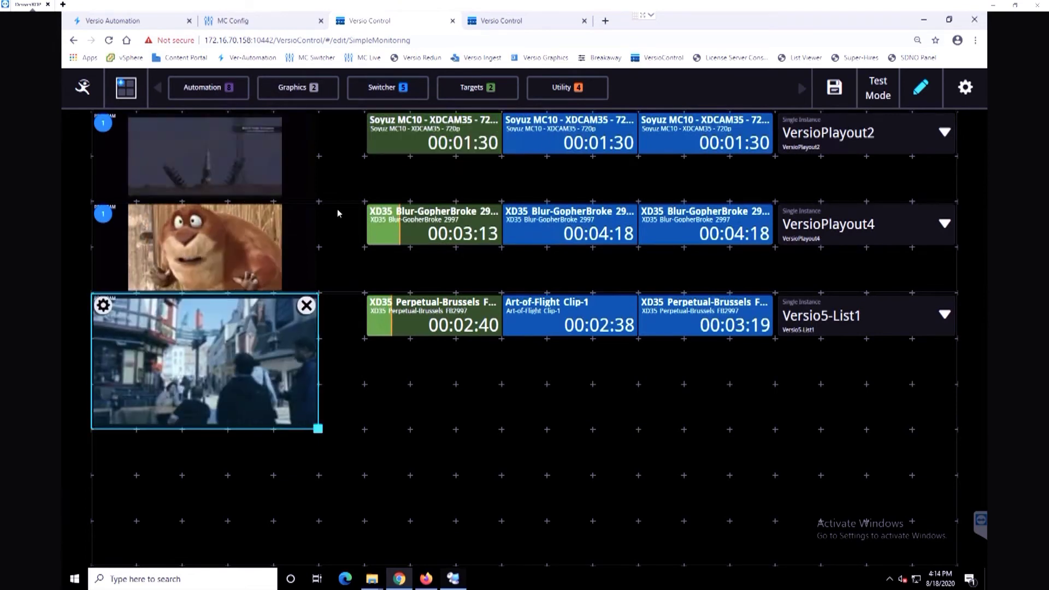
- Place a Normal Switcher Bus below the Versio5-List1 tally and a Normal Transition Bus directly beneath it
left_click(376, 93)
left_click_drag(398, 169, 403, 365)
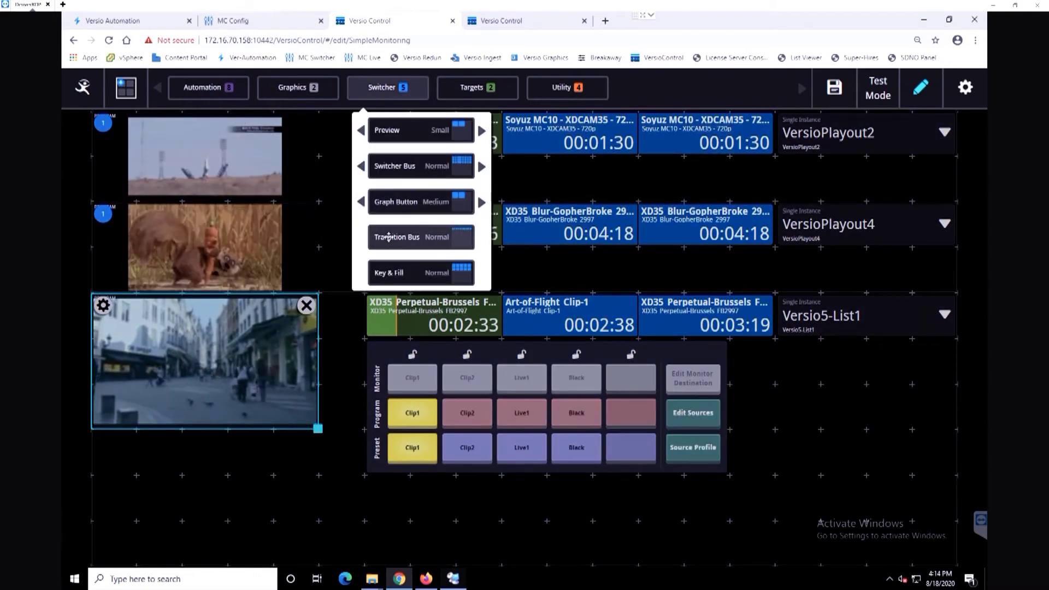
left_click_drag(385, 238, 383, 500)
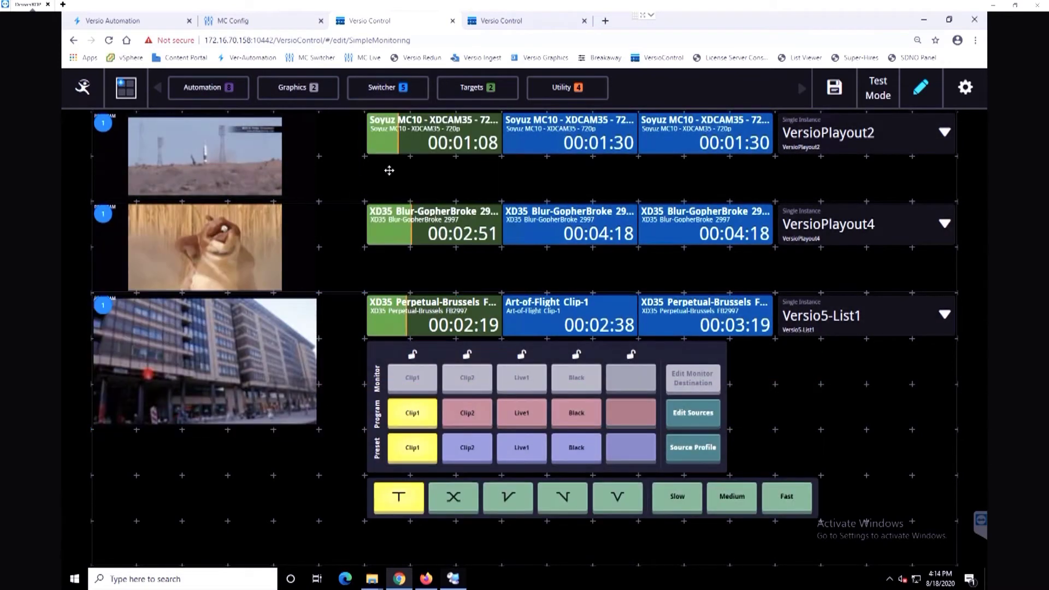
- Place a Medium ADC Button beside the switcher bus in the Versio5-List1 container and leave edit mode without saving the layout
left_click(214, 88)
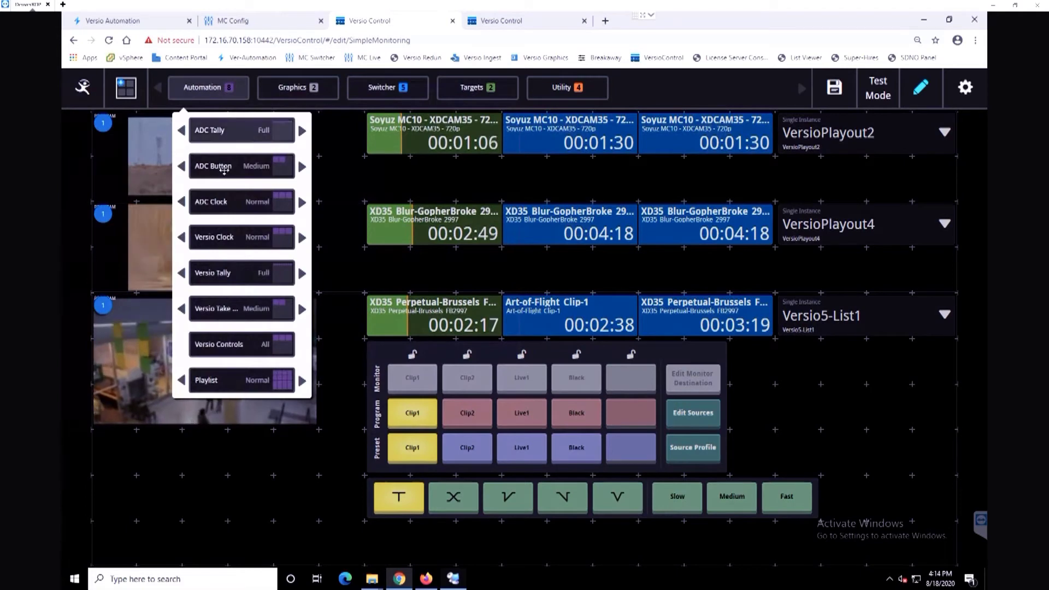
left_click_drag(224, 170, 785, 384)
left_click(805, 408)
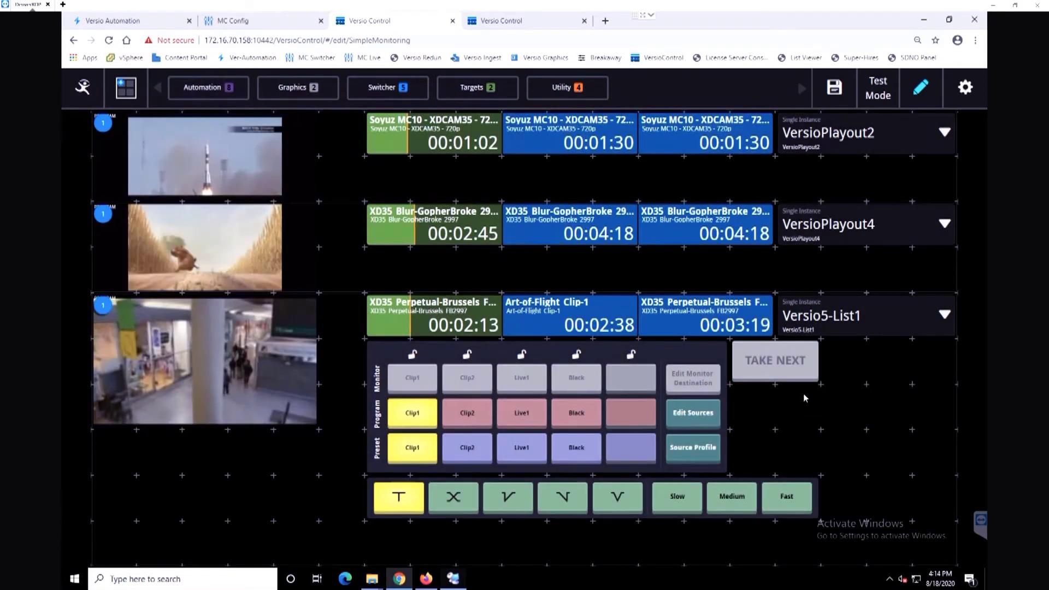
left_click(919, 91)
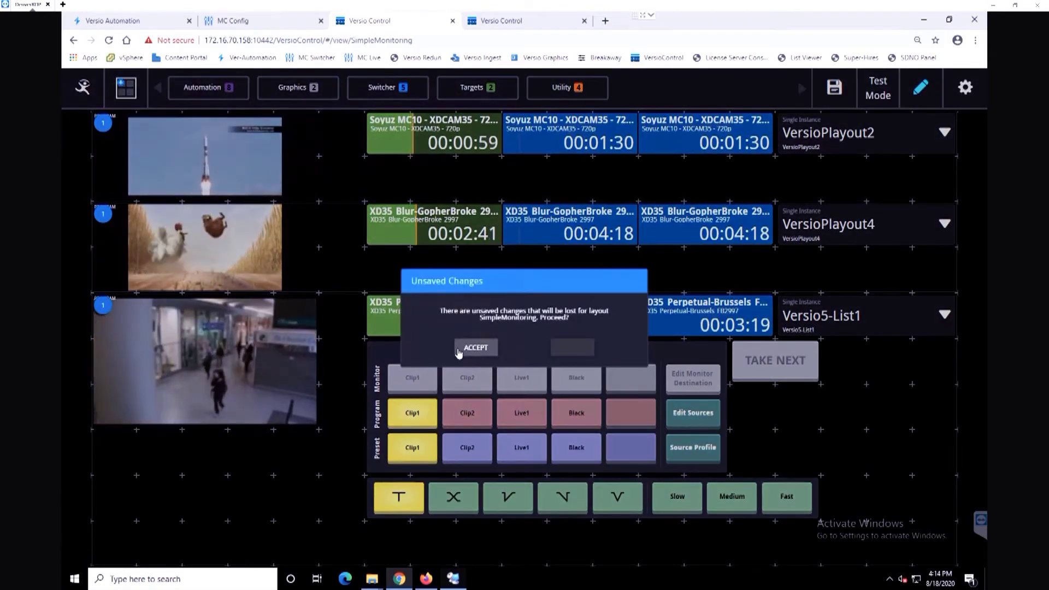
left_click(459, 352)
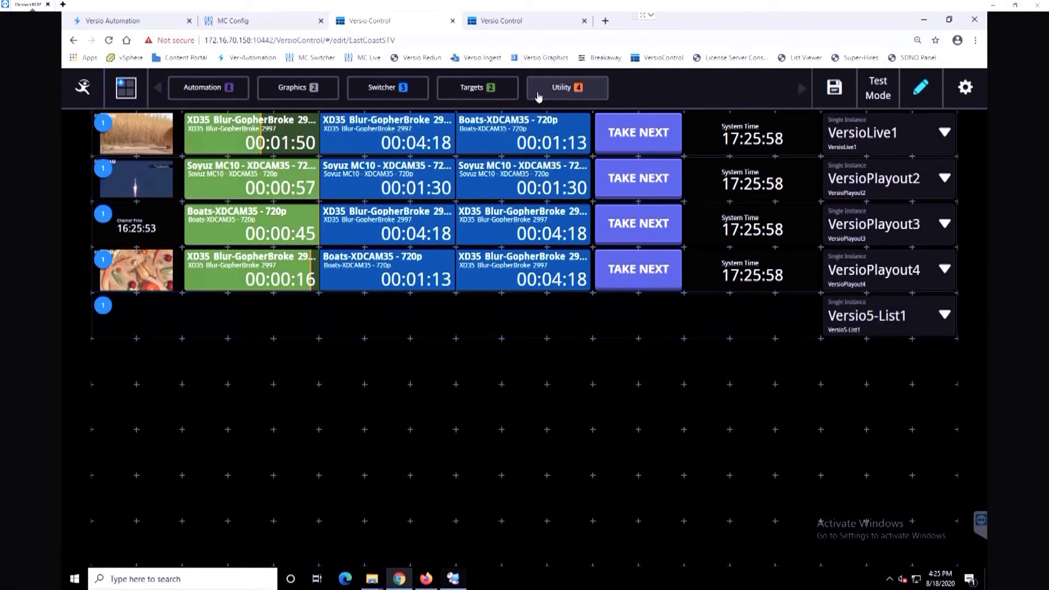
- In the EastCoastSTV layout, add a system time clock and a Medium ADC Button to the Versio5-List1 row, aligned with the rows above
left_click(596, 88)
left_click_drag(663, 284, 702, 310)
left_click(217, 91)
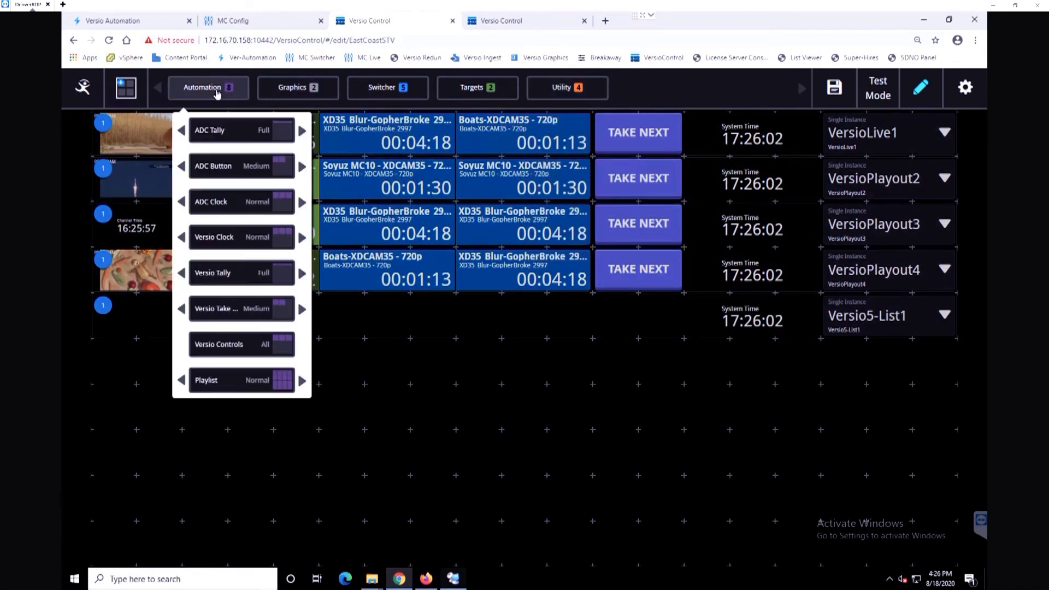
left_click_drag(514, 296, 622, 313)
- Add a Full ADC Tally and a Small Preview to the Versio5-List1 row, aligned with the channel rows above
left_click(219, 92)
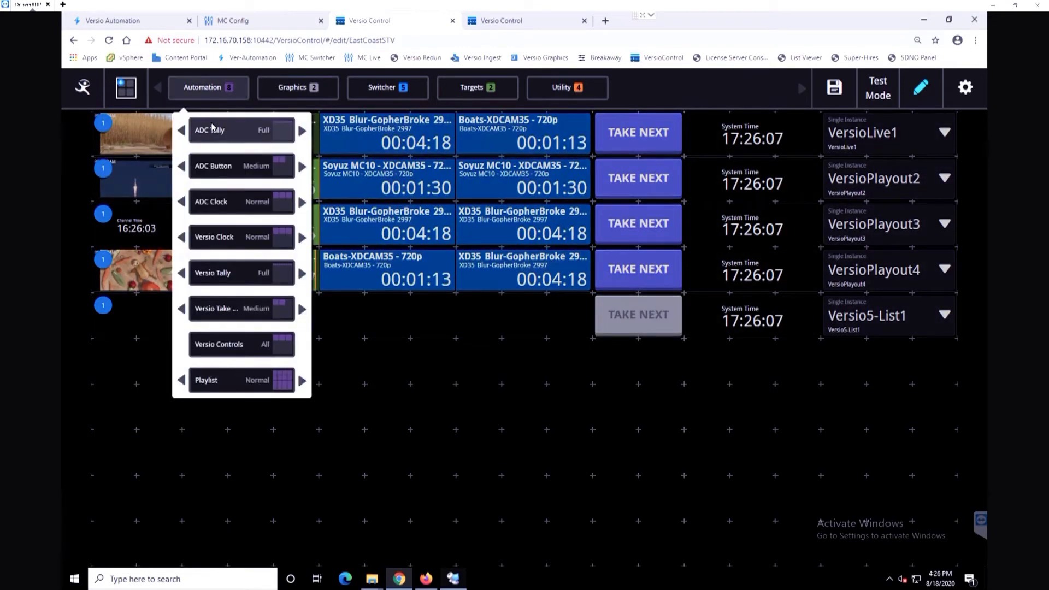
left_click_drag(255, 196, 228, 314)
left_click(383, 91)
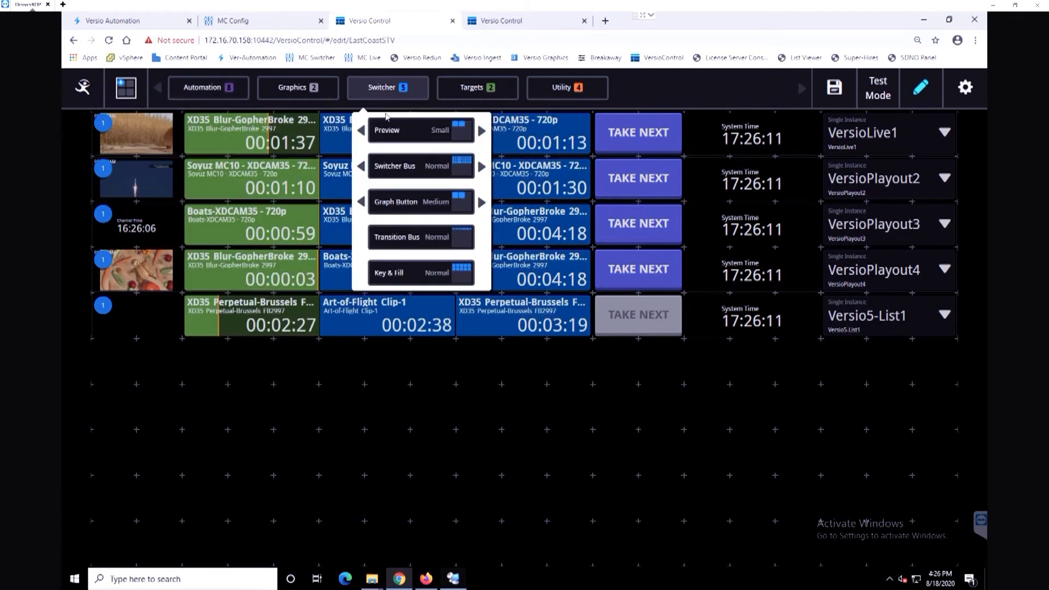
left_click_drag(332, 162, 145, 338)
left_click(443, 378)
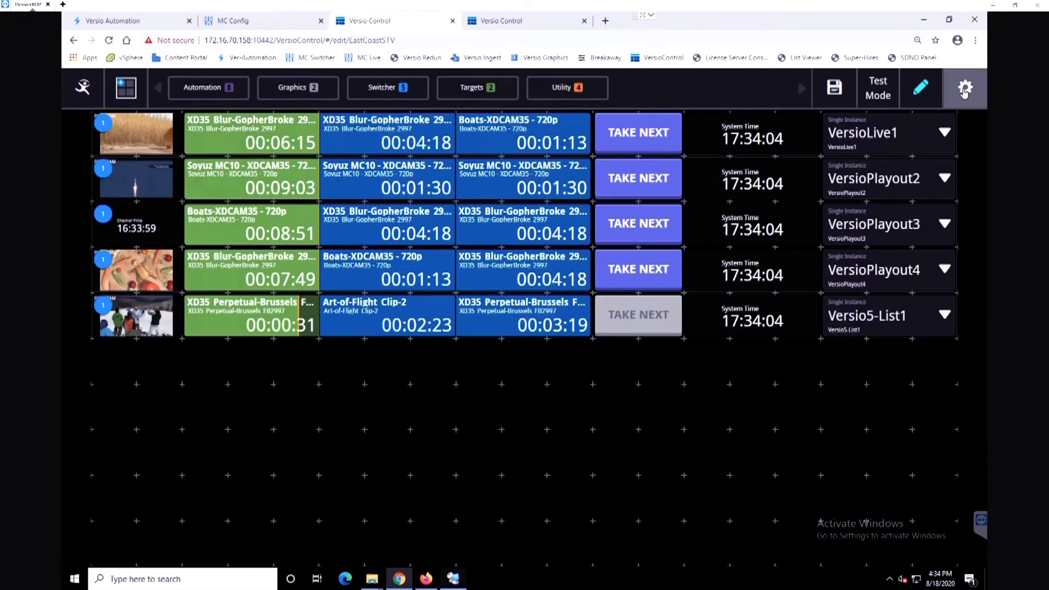
- Open the panel layout manager and try to delete the Don #2 layout
left_click(964, 90)
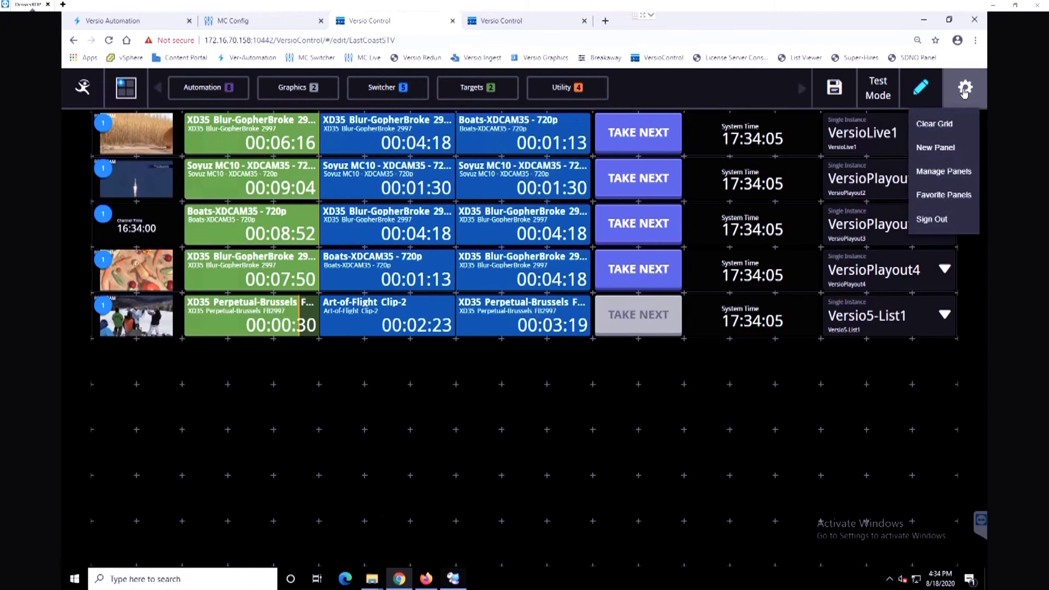
left_click(951, 172)
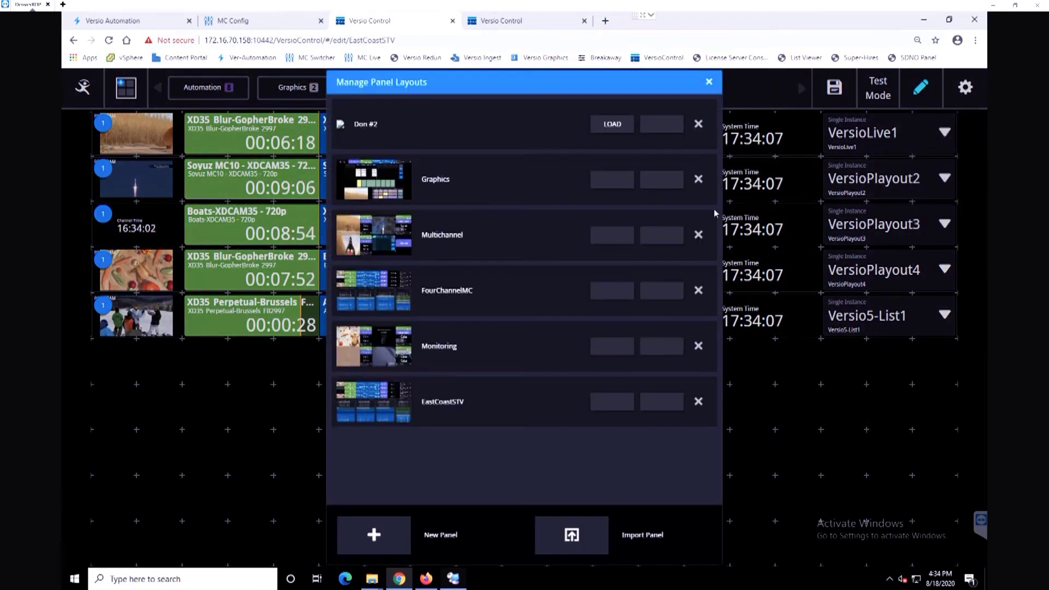
left_click(698, 124)
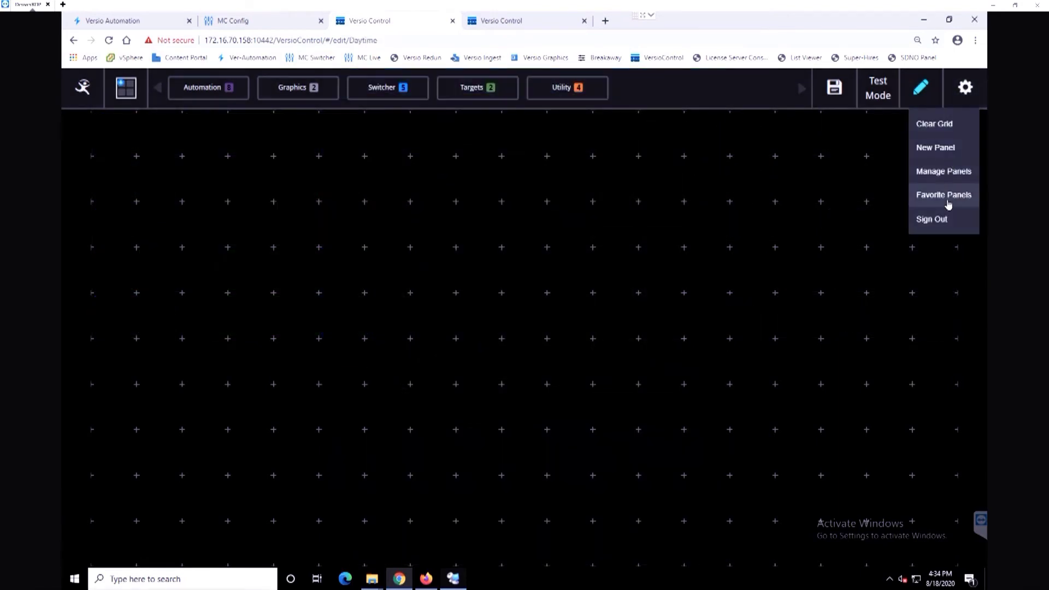
- Open the favorite panels list and remove Multichannel from the favorites
left_click(947, 195)
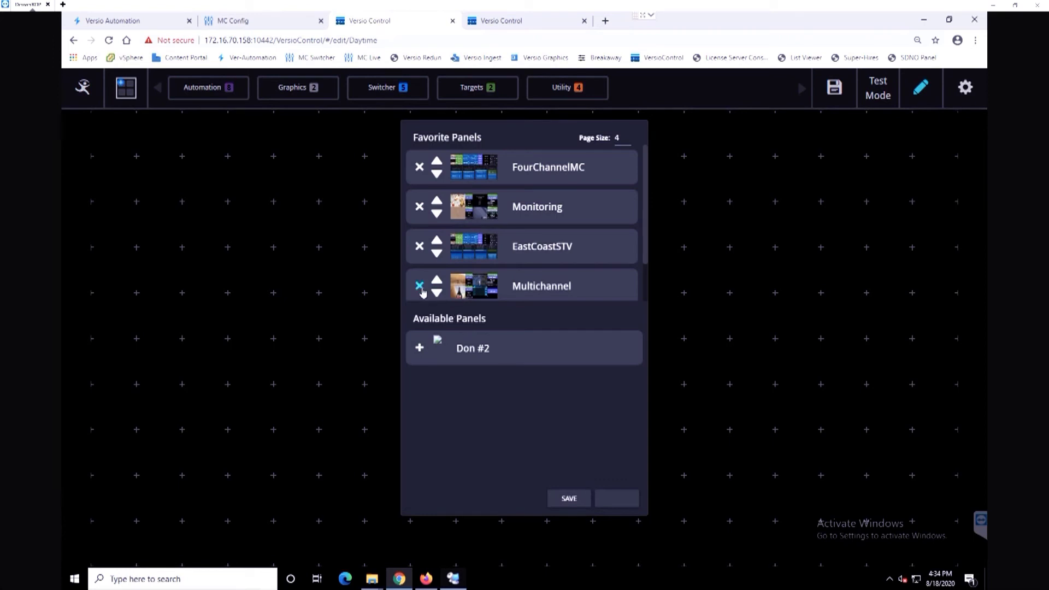
left_click(420, 287)
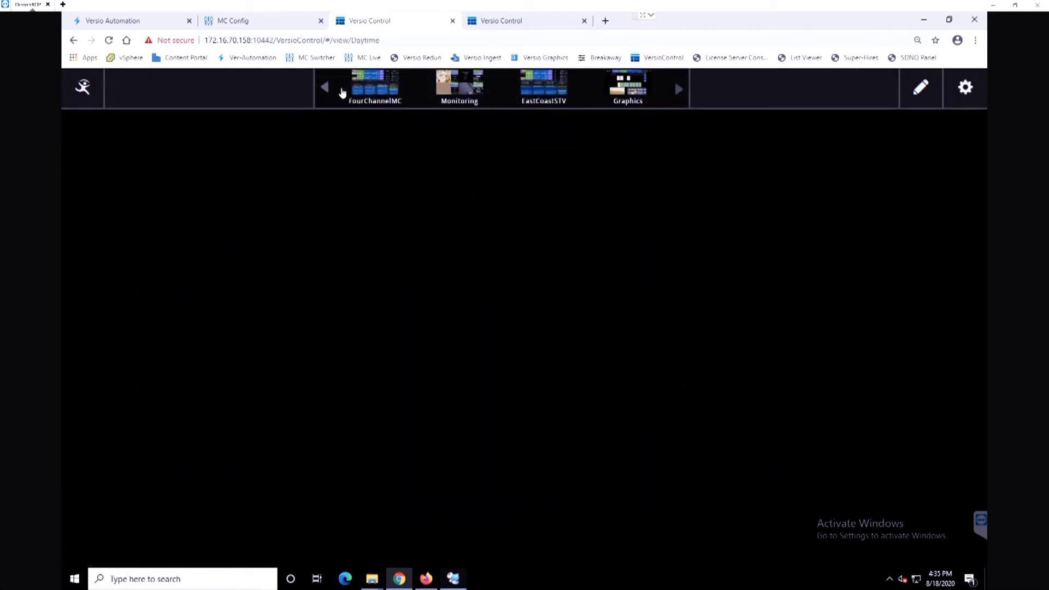
- View the Multichannel, FourChannelMC, Graphics and EastCoastSTV layouts from the favorite panels
left_click(681, 89)
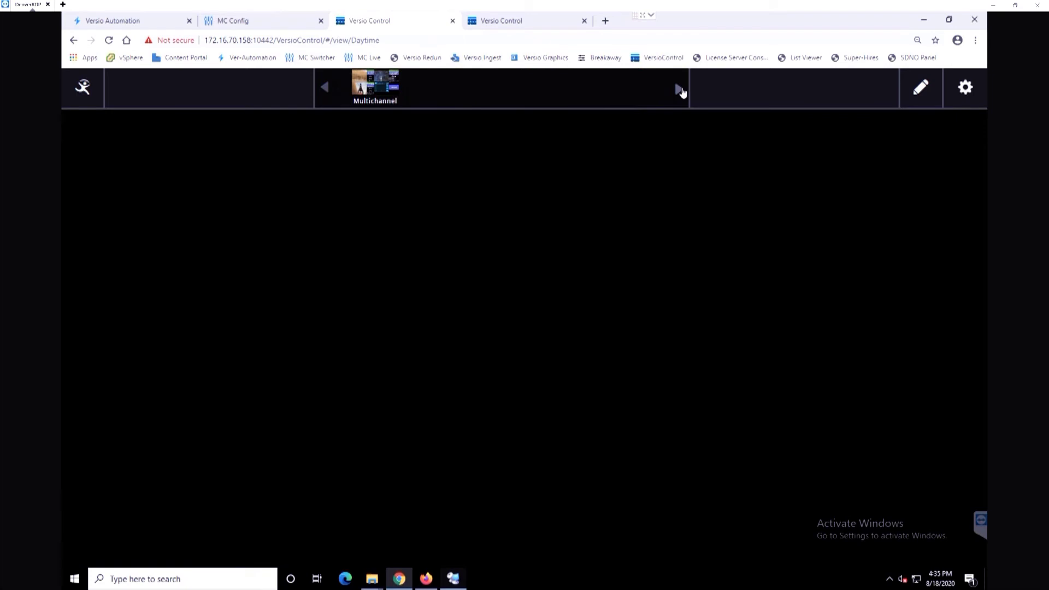
left_click(376, 94)
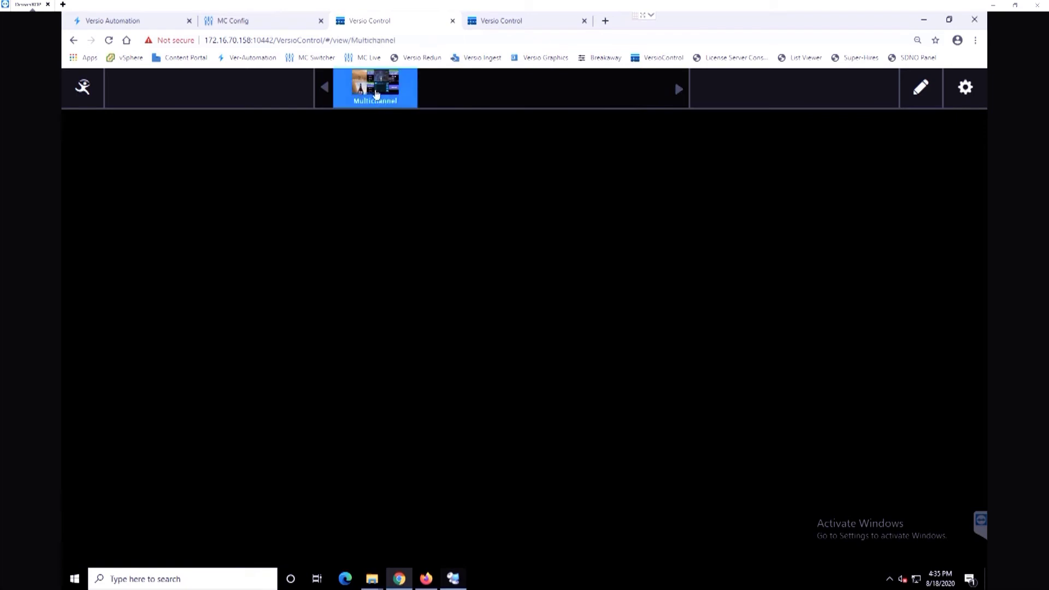
left_click(327, 93)
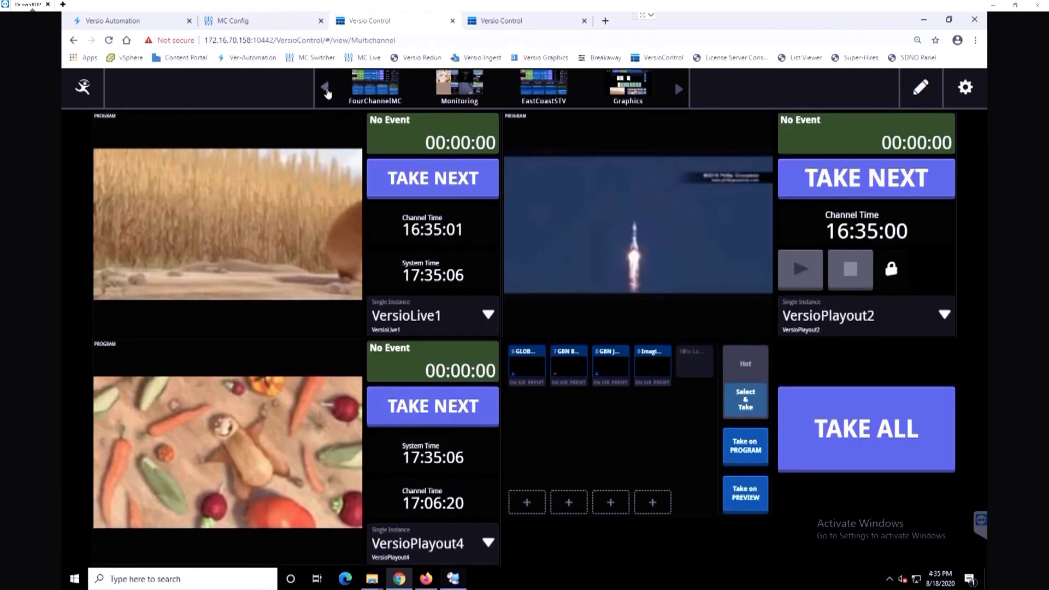
left_click(386, 92)
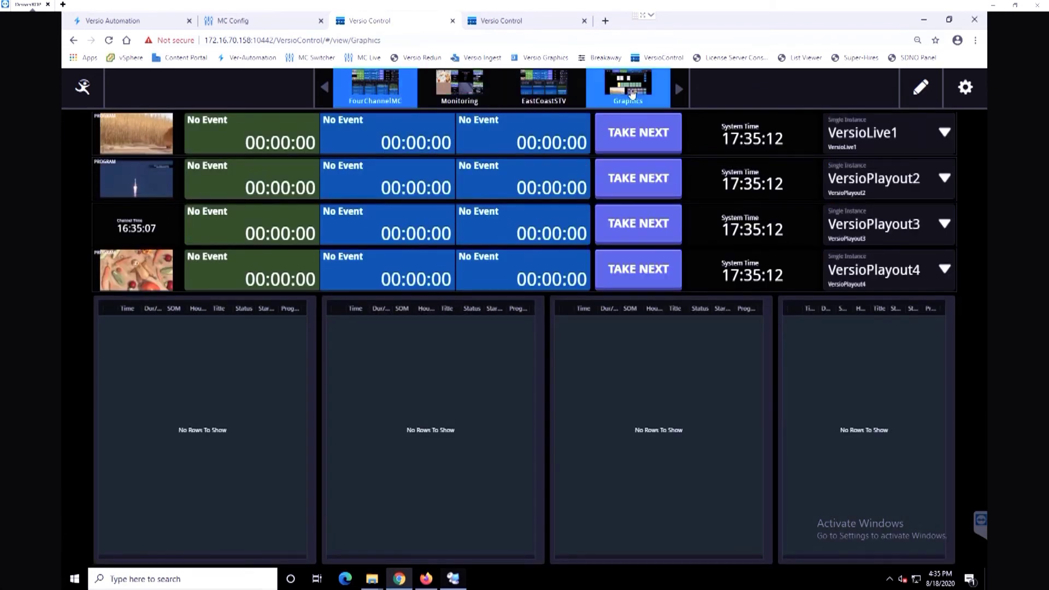
left_click(632, 93)
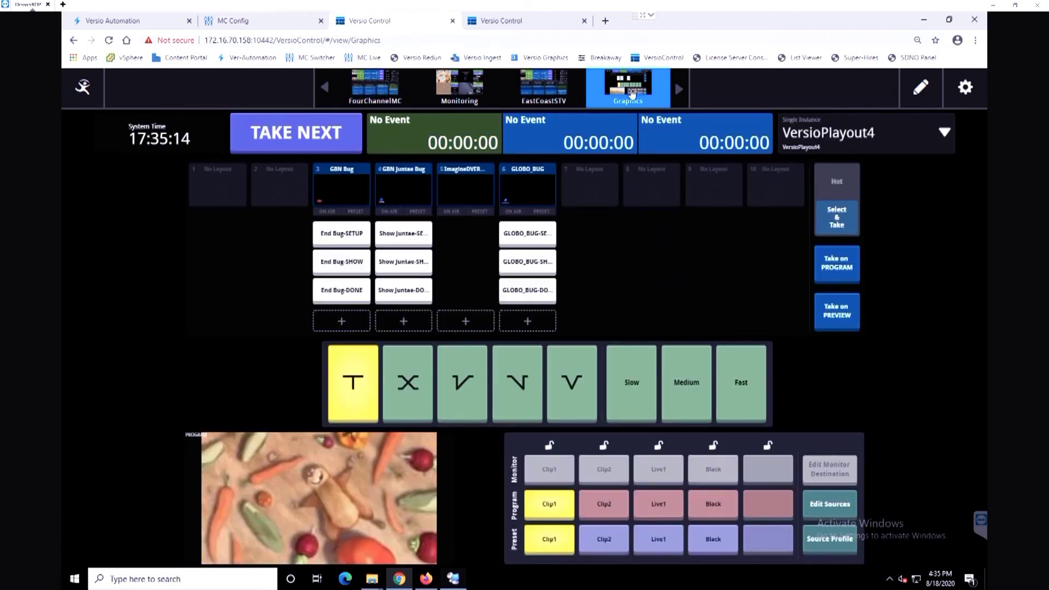
left_click(547, 89)
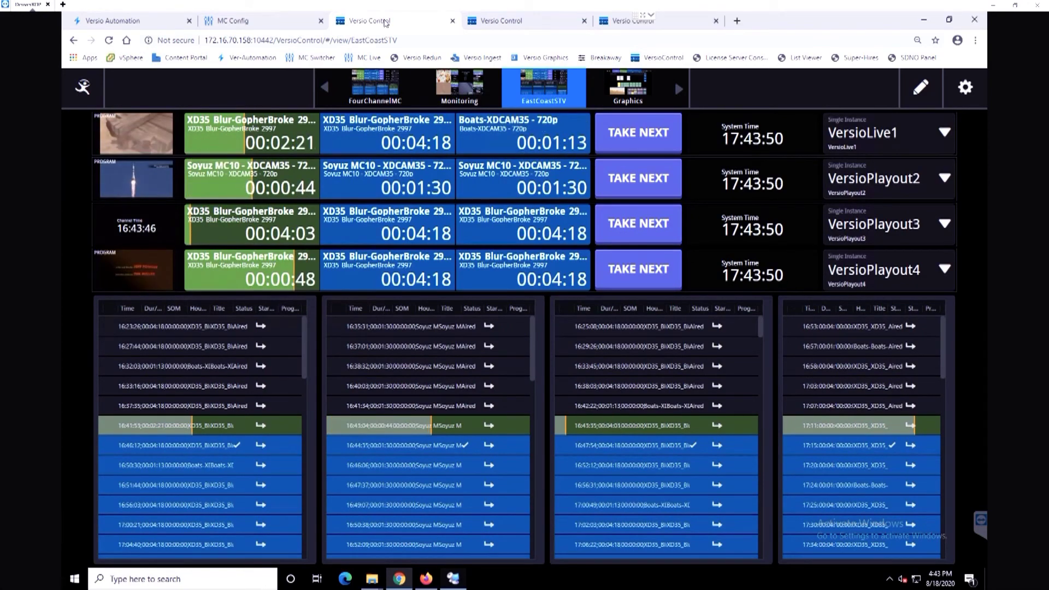
- In the last open Versio Control page, edit the Monitoring layout and remove VersioPlayout4's System Time and Channel Time clocks
left_click(517, 21)
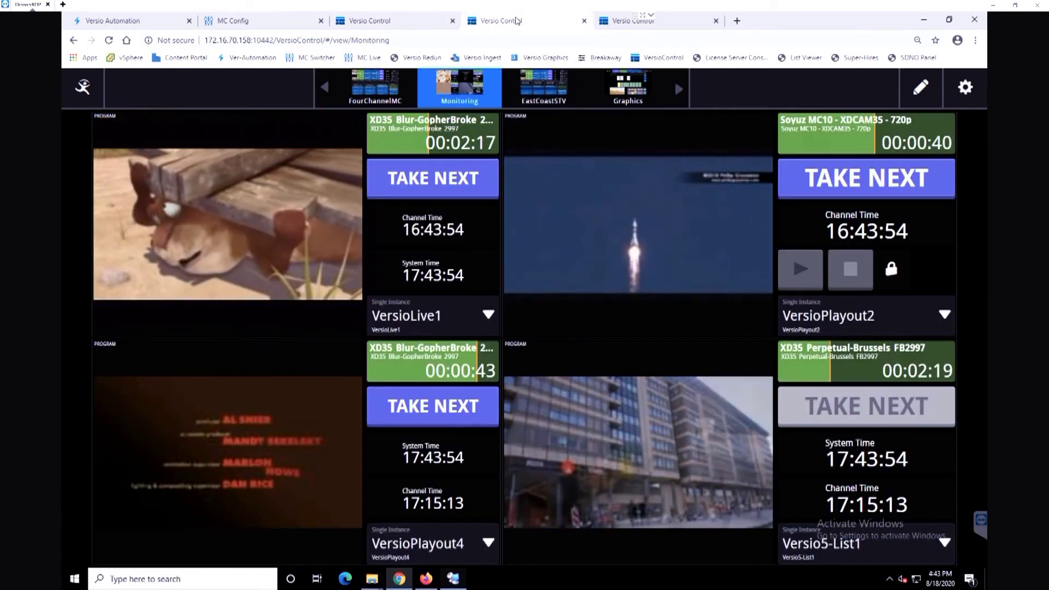
left_click(680, 27)
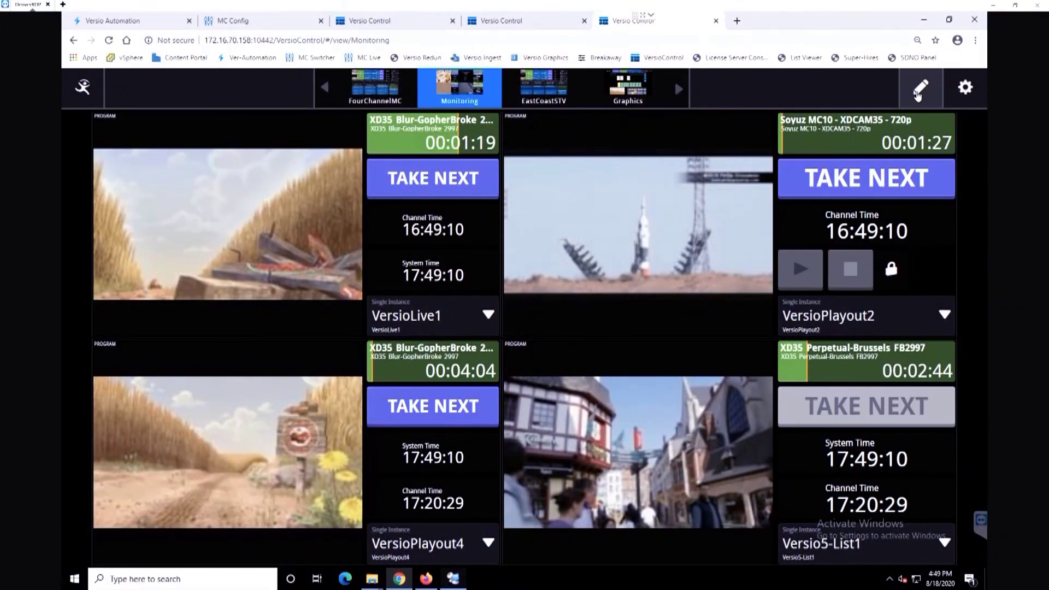
left_click(917, 90)
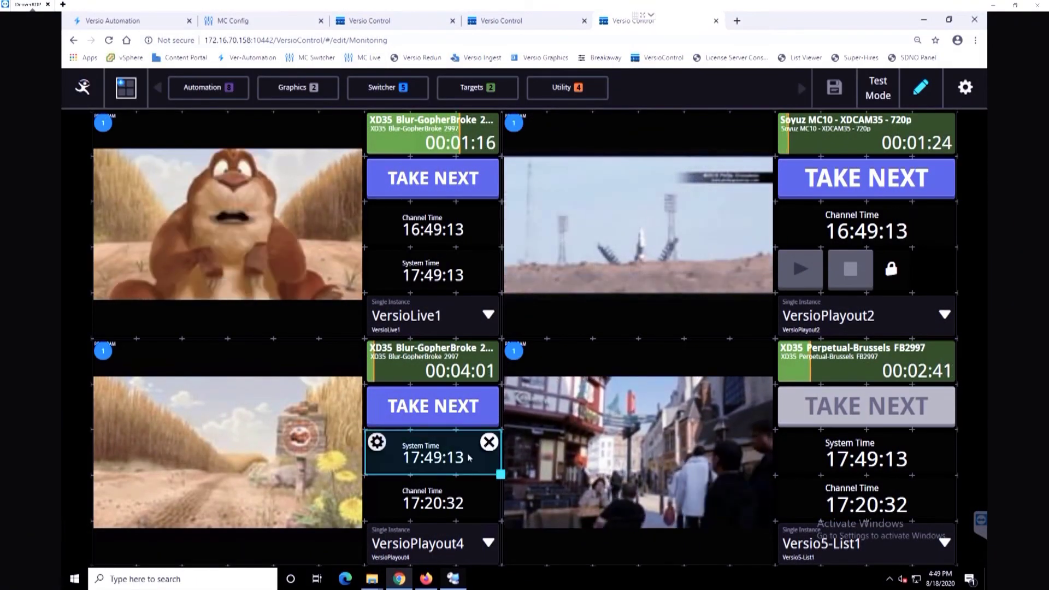
left_click(487, 437)
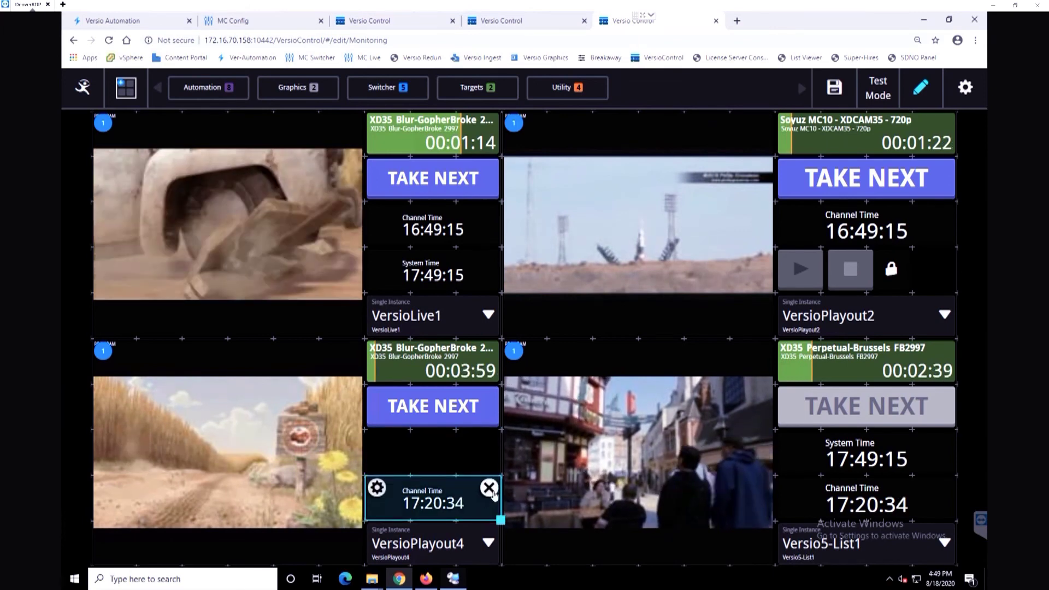
left_click(487, 487)
- Enlarge VersioPlayout4's Take Next button to three grid rows high and leave edit mode without saving the Monitoring layout
left_click(440, 412)
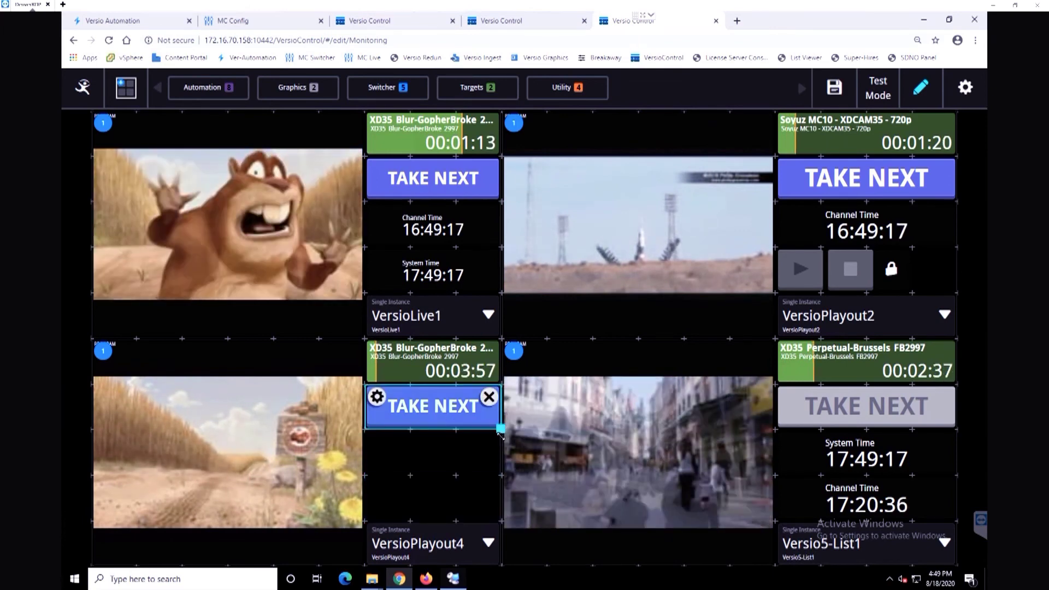
left_click_drag(497, 480, 494, 474)
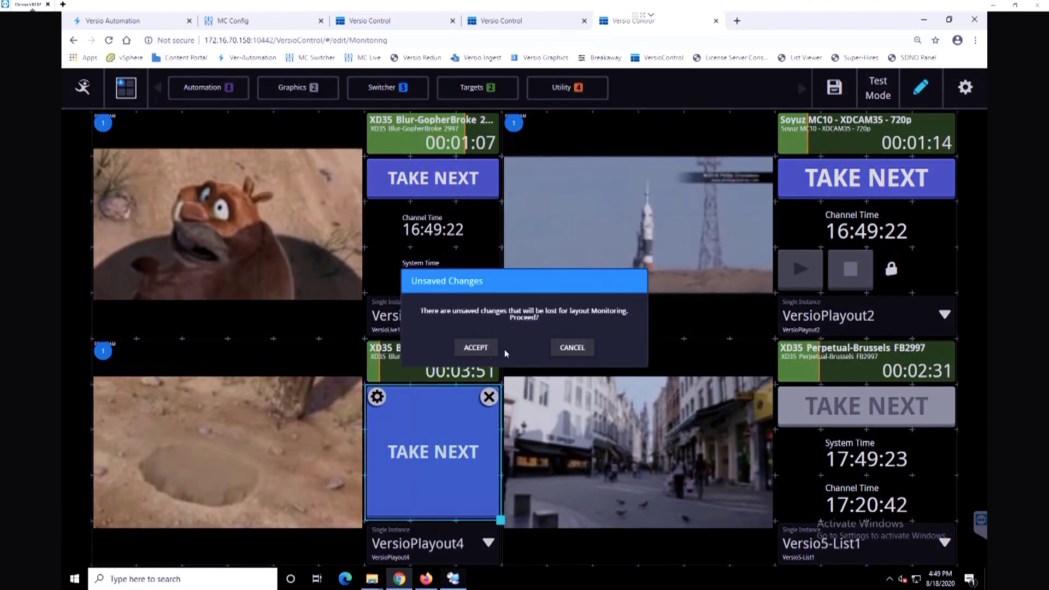
left_click(480, 349)
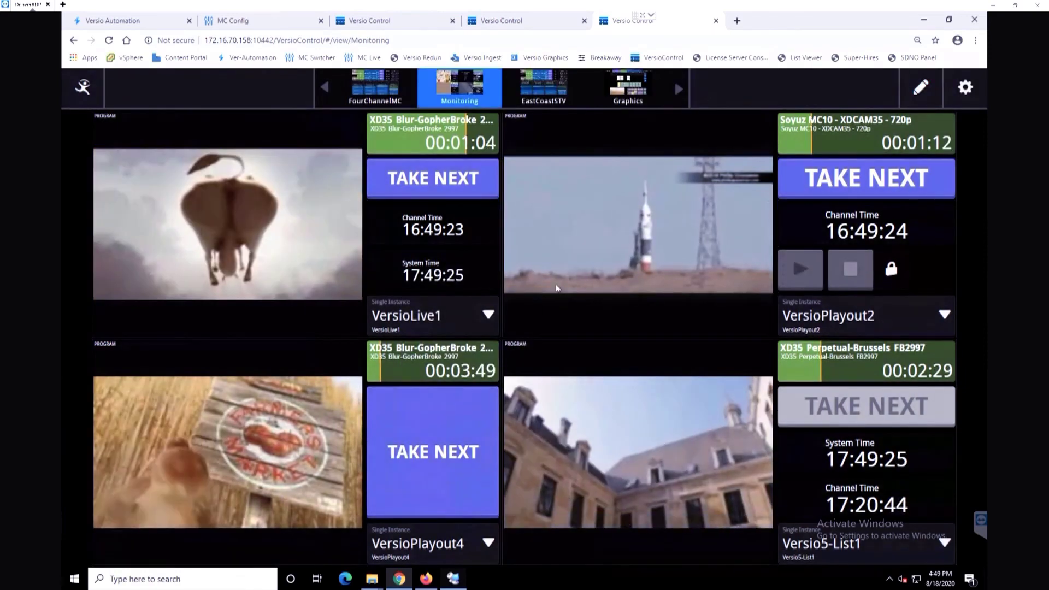